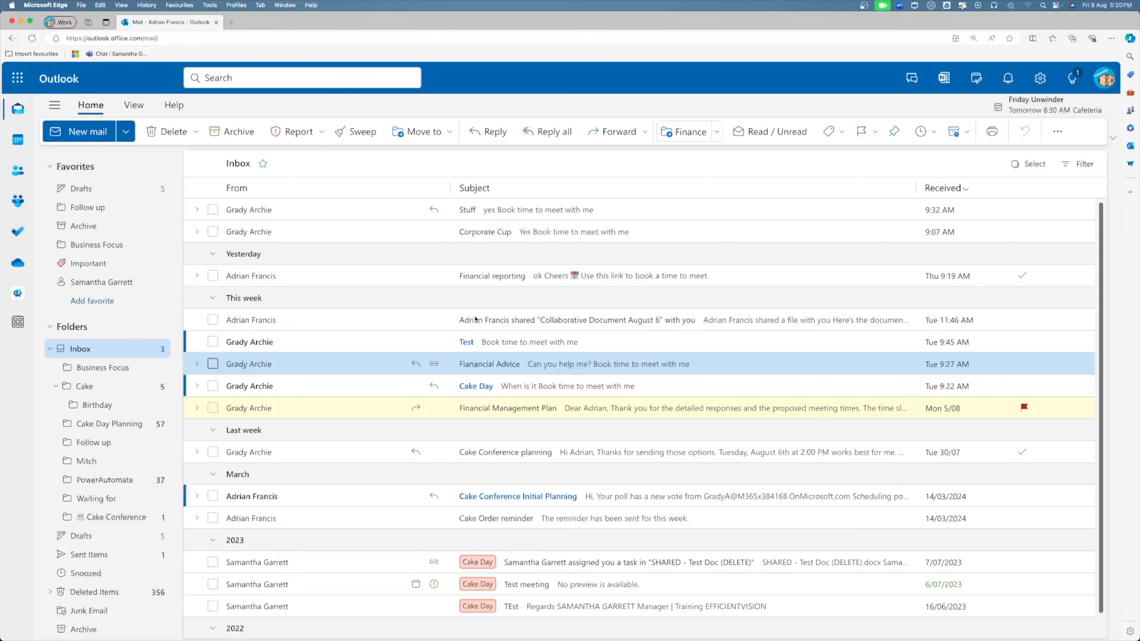
# Filter the inbox to show only unread messages and clear the filter again.
pyautogui.click(1041, 197)
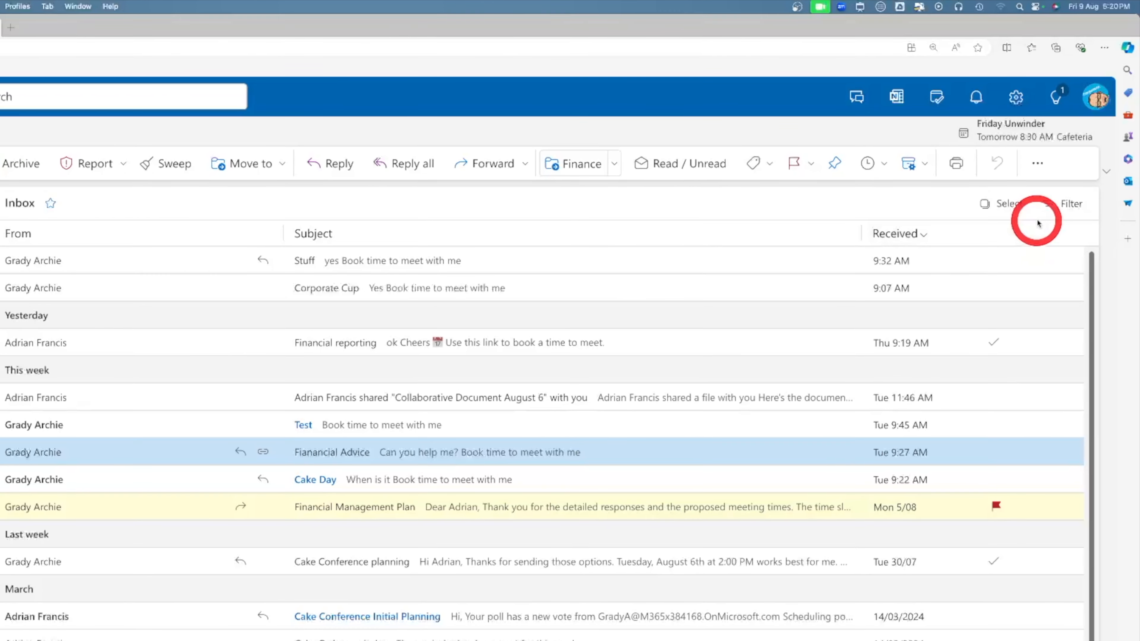
pyautogui.click(1048, 204)
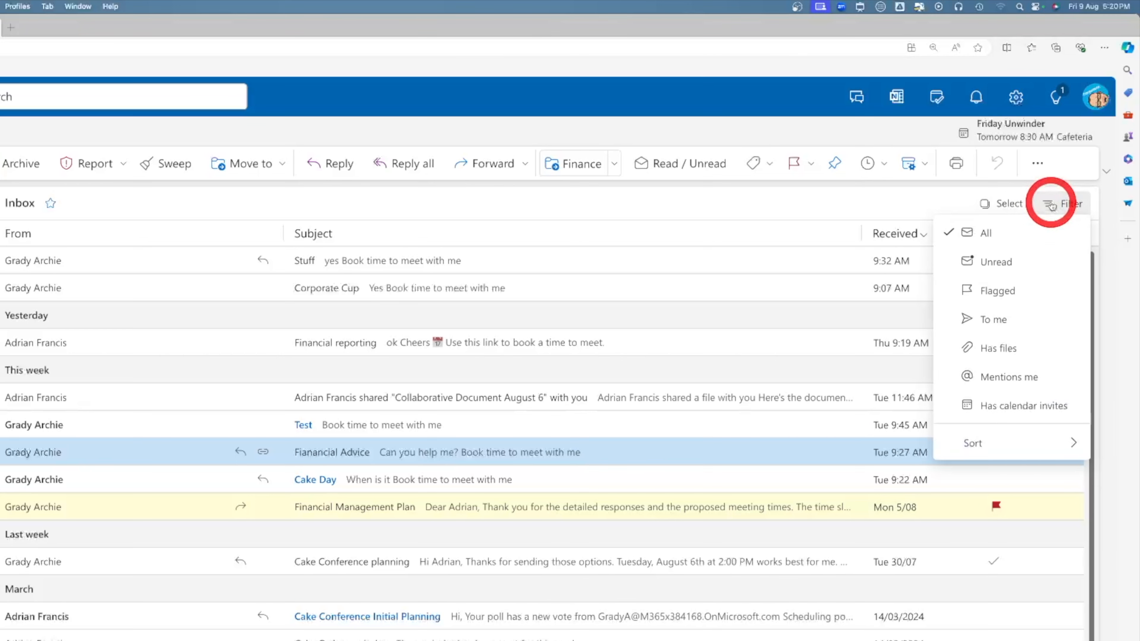
pyautogui.click(1004, 267)
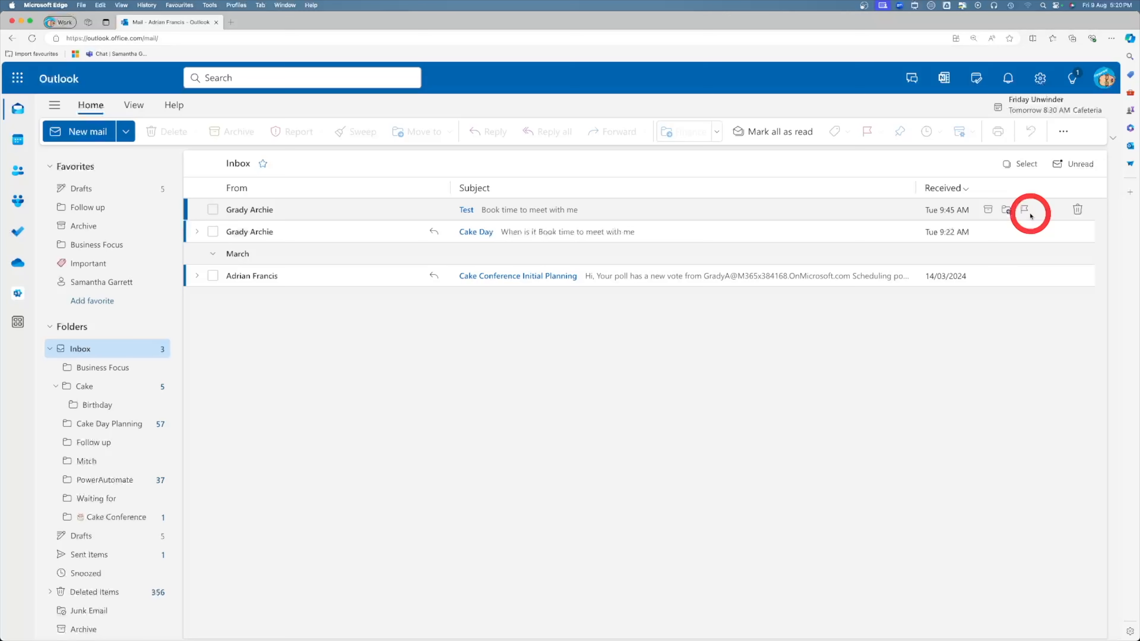
pyautogui.click(1071, 164)
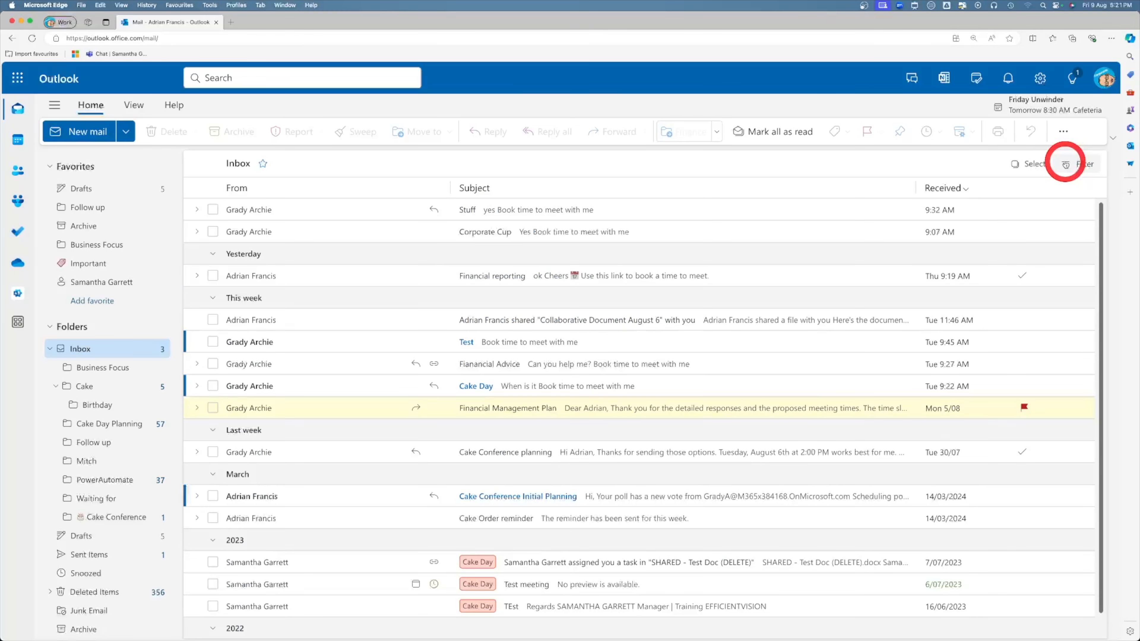
# Examine the sort criteria and sort order options available for the inbox message list.
pyautogui.click(1065, 164)
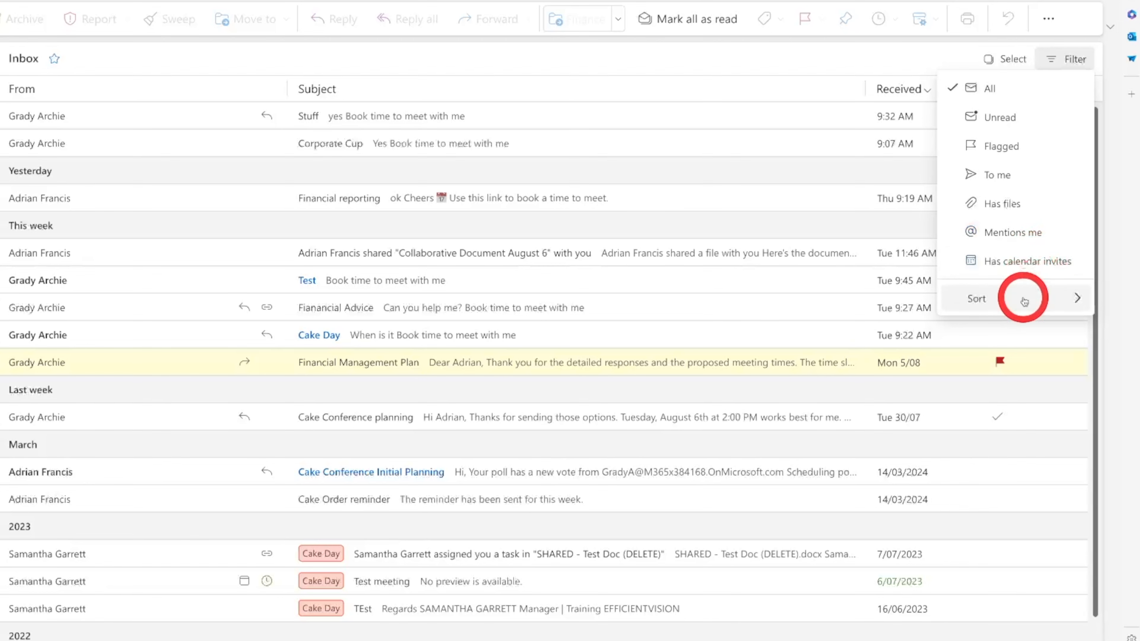
pyautogui.click(1024, 300)
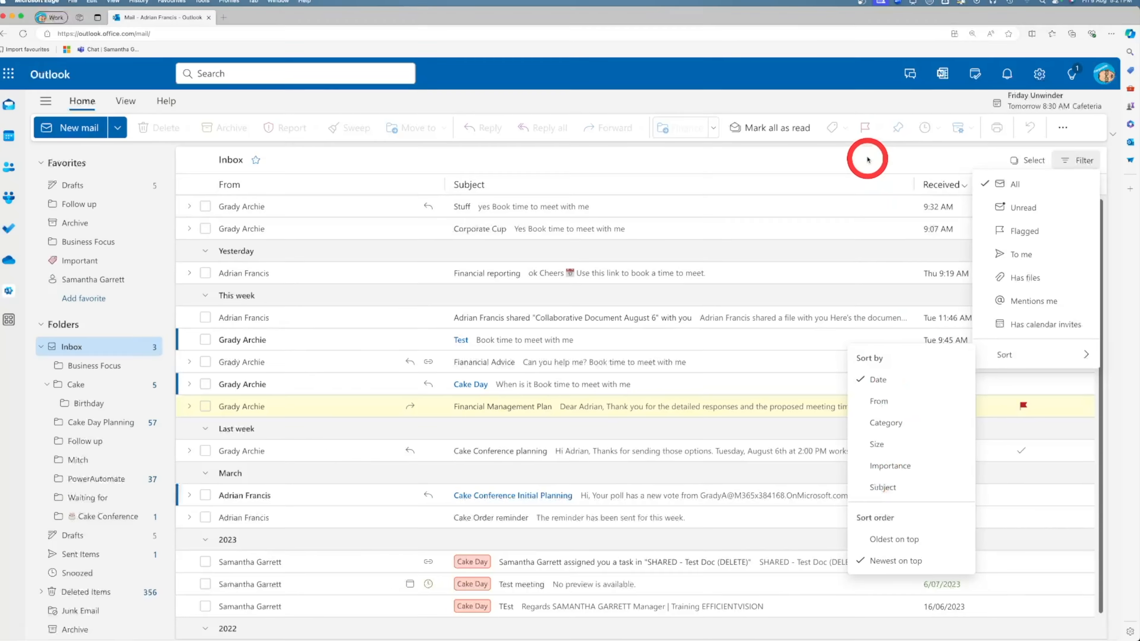
pyautogui.click(867, 159)
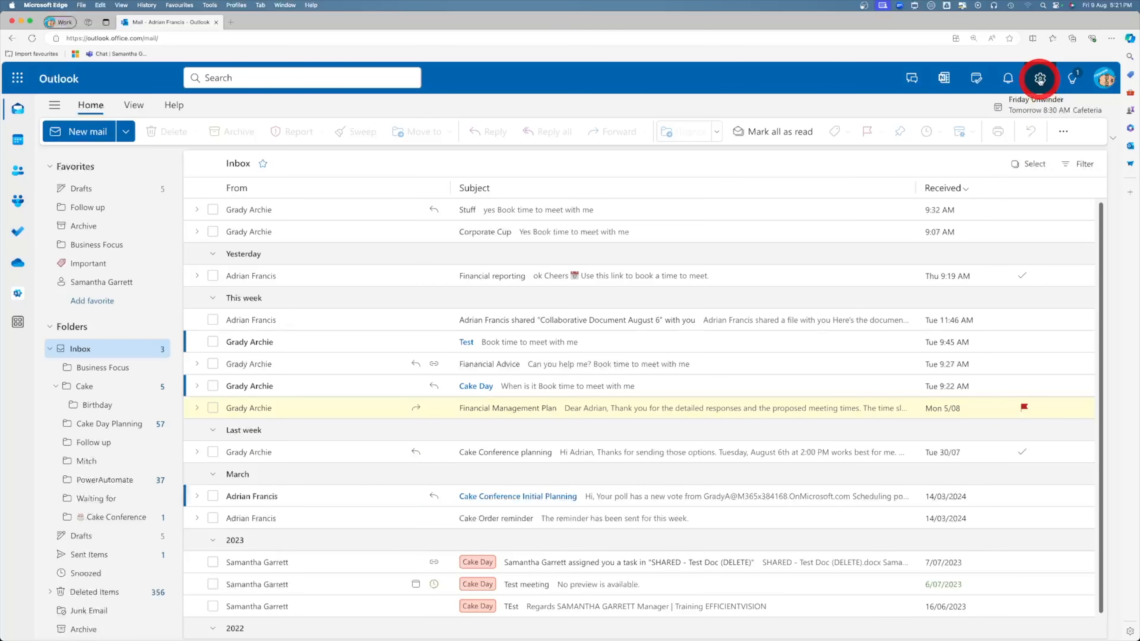
# Review which quick actions are enabled for the message list in the mail settings for customizing actions.
pyautogui.click(1039, 79)
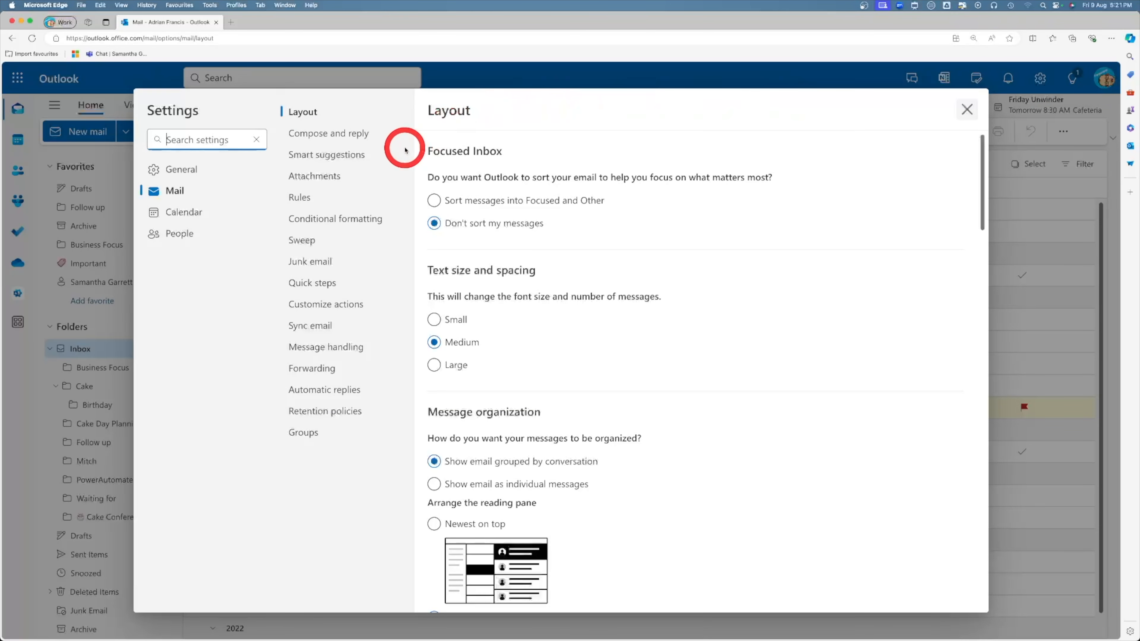
pyautogui.click(339, 305)
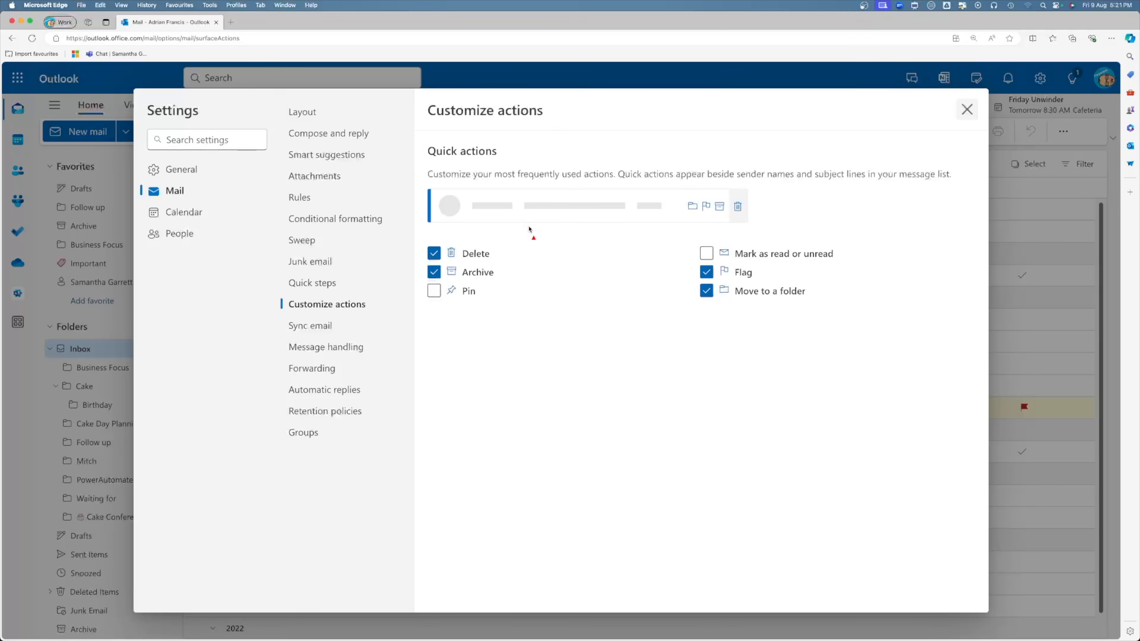
pyautogui.moveTo(526, 194); pyautogui.dragTo(462, 238)
pyautogui.moveTo(582, 206); pyautogui.dragTo(473, 265)
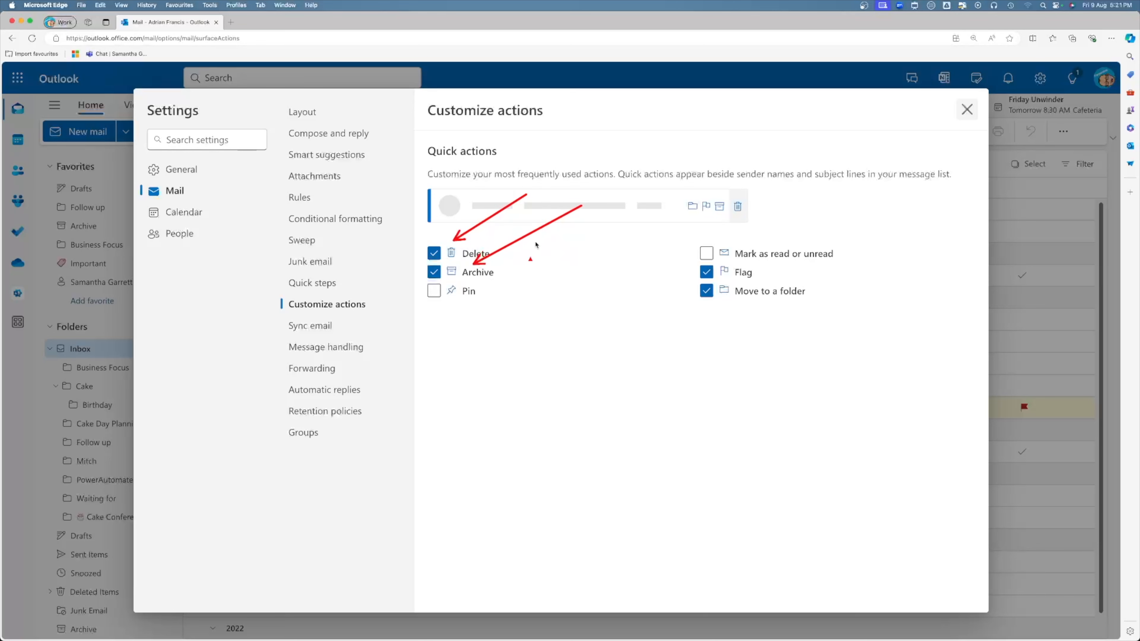
pyautogui.moveTo(789, 208); pyautogui.dragTo(719, 264)
pyautogui.moveTo(632, 268); pyautogui.dragTo(684, 290)
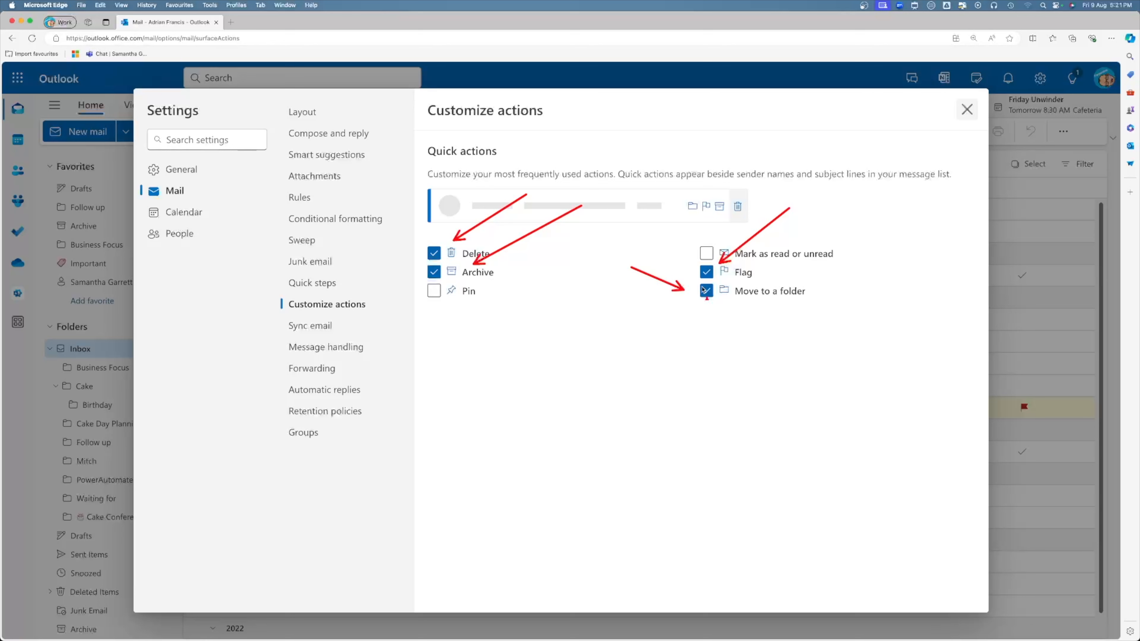
pyautogui.press('Escape')
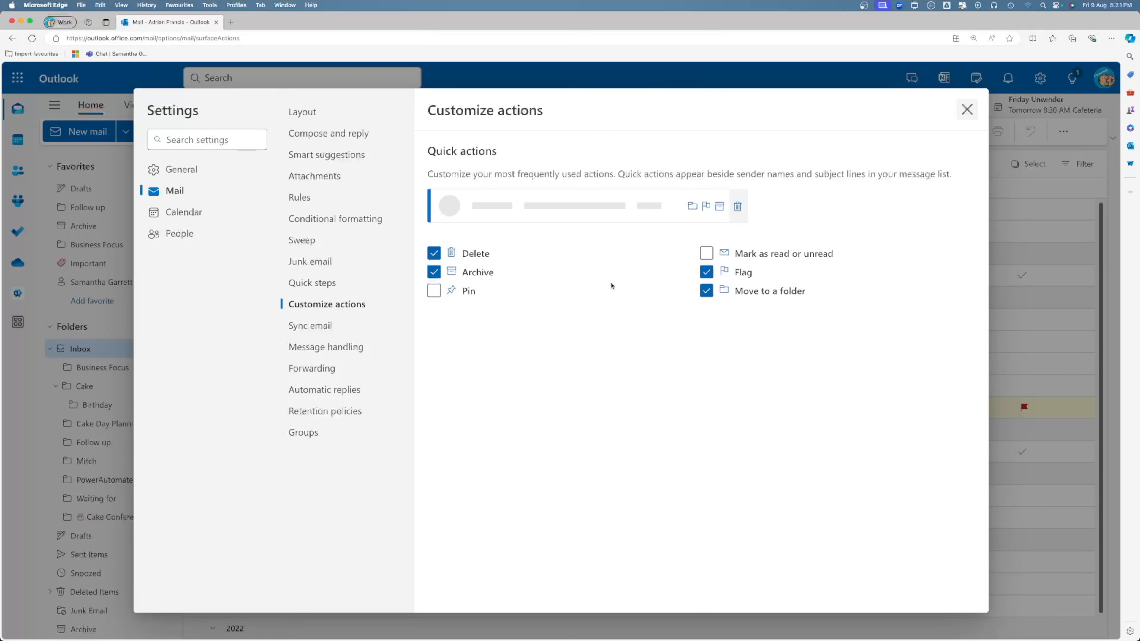
# Review the mail layout settings from Focused Inbox through message organization, reading pane and animations, and close the settings.
pyautogui.click(313, 114)
pyautogui.scroll(-4, 589, 229)
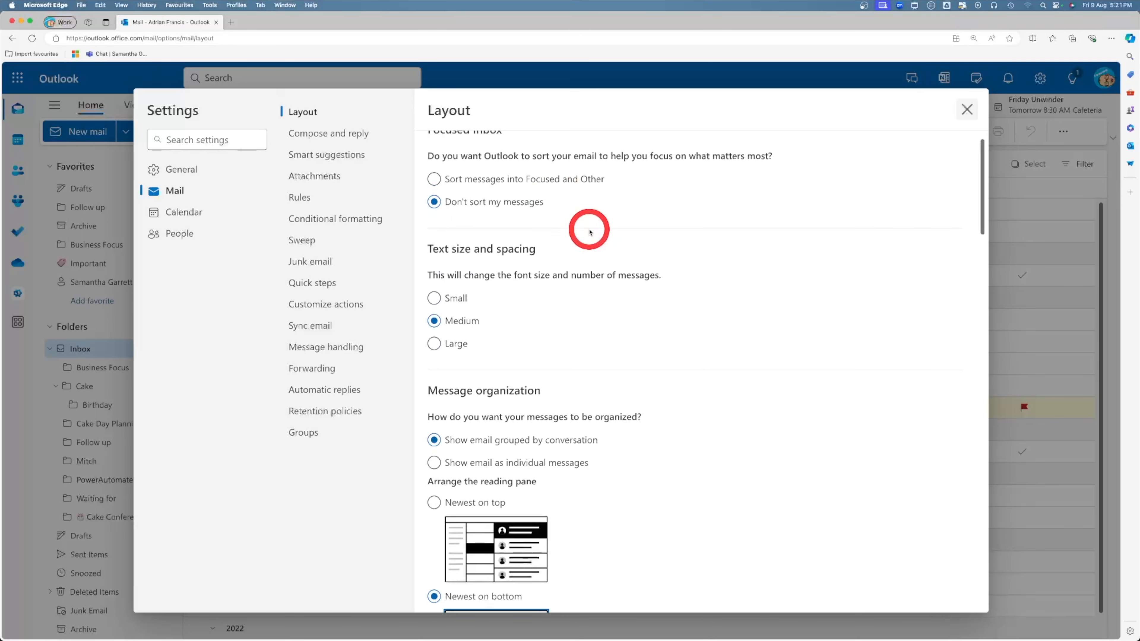
pyautogui.scroll(4, 583, 216)
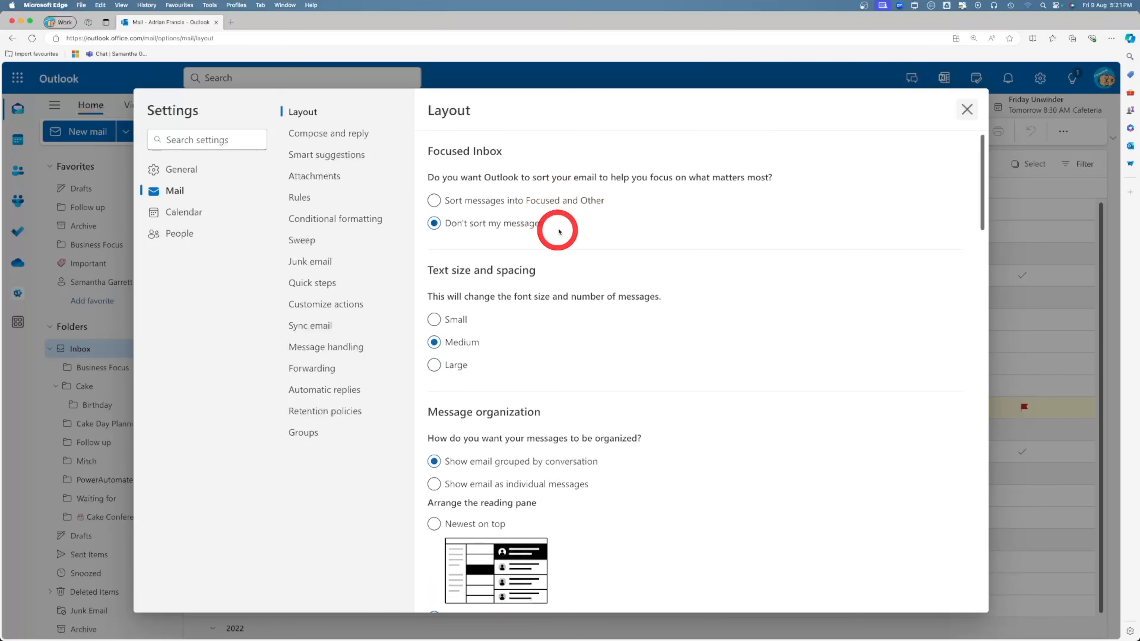
pyautogui.scroll(-2, 559, 226)
pyautogui.scroll(-10, 558, 230)
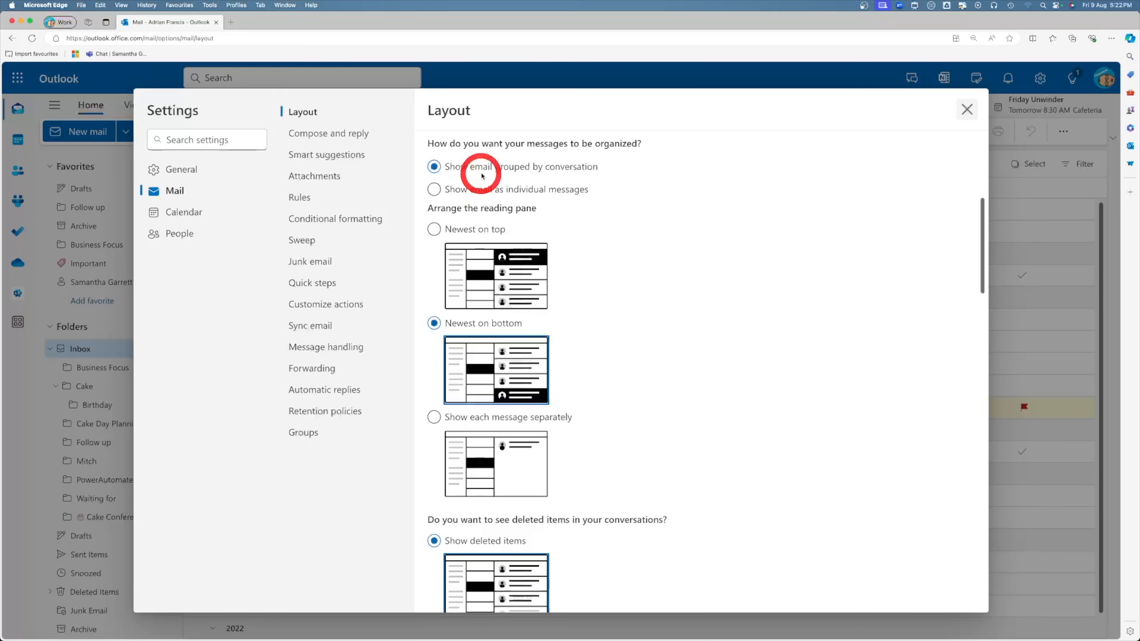
pyautogui.scroll(-10, 459, 324)
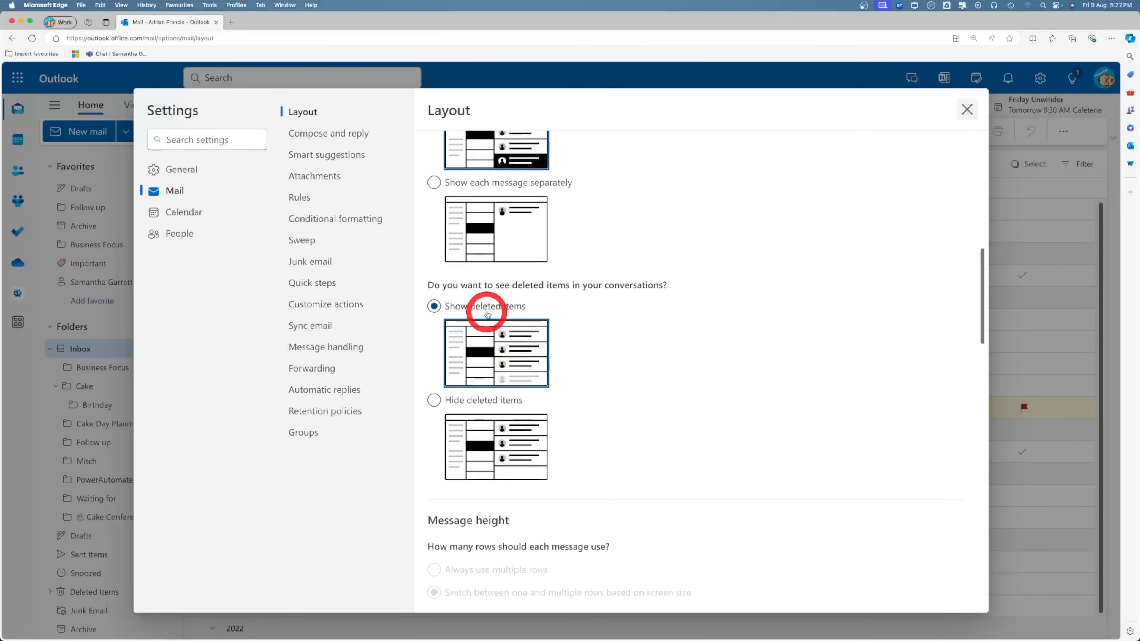
pyautogui.scroll(-9, 487, 314)
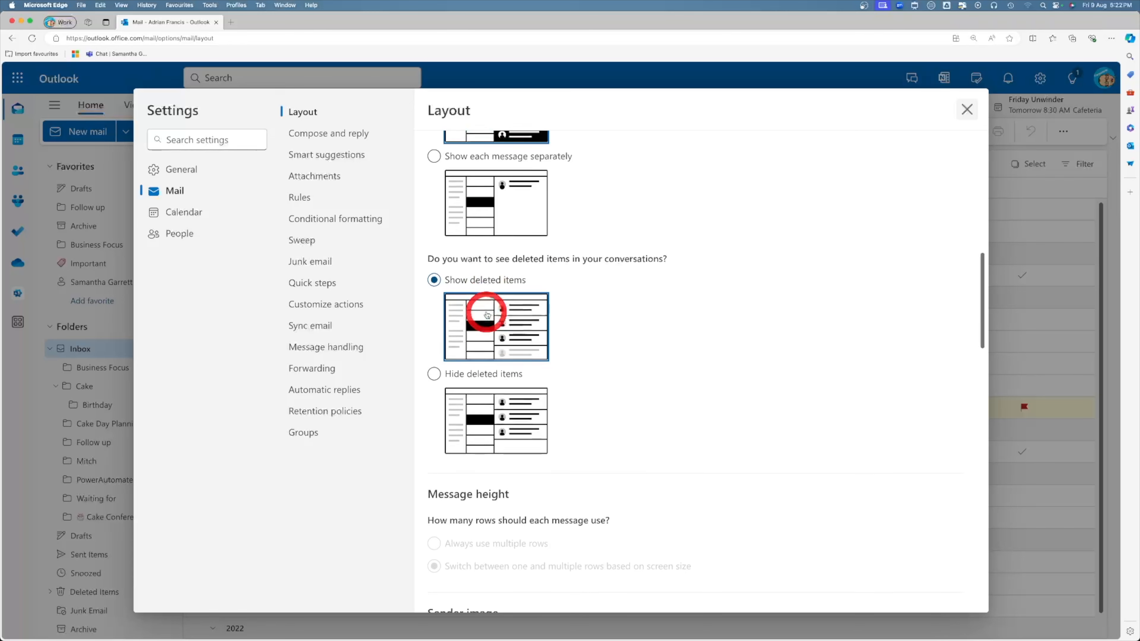
pyautogui.scroll(-18, 486, 314)
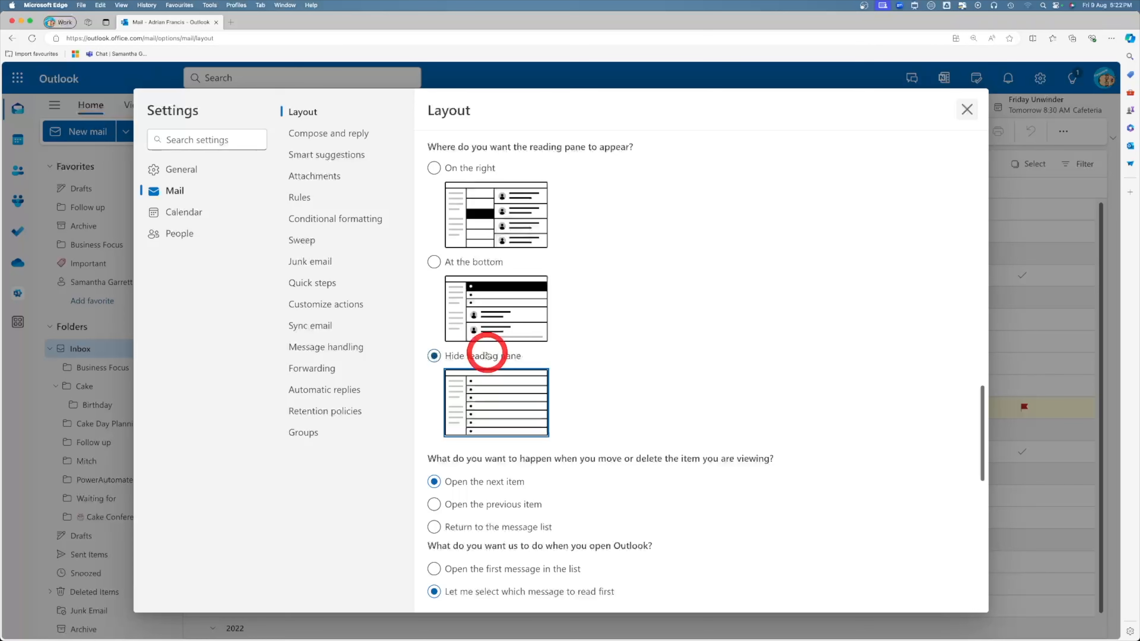
pyautogui.scroll(-6, 487, 354)
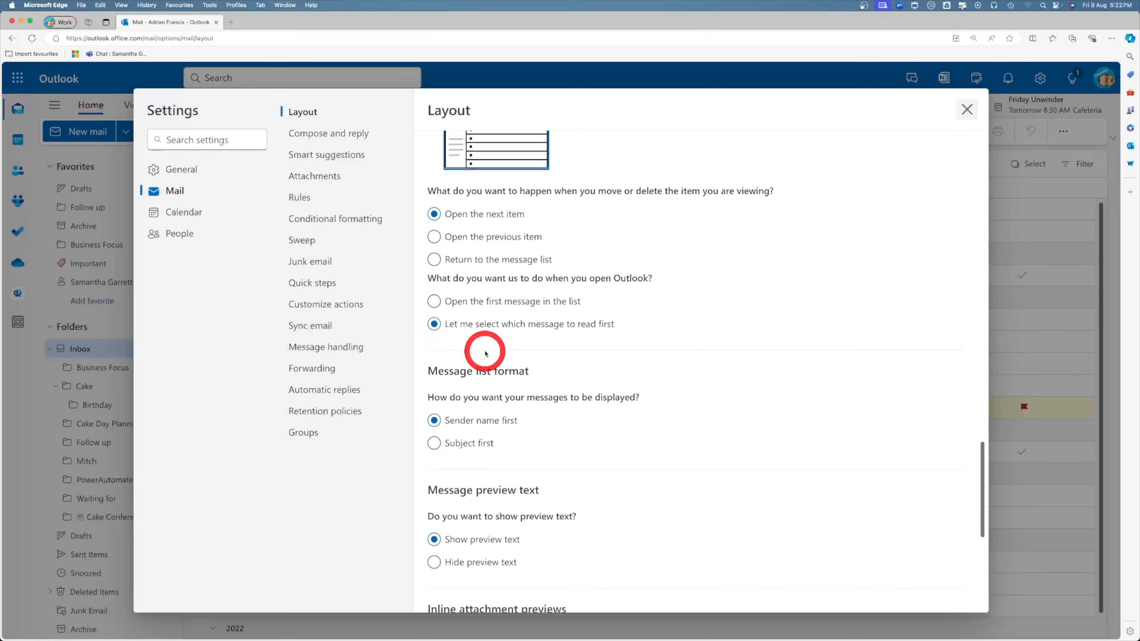
pyautogui.scroll(-7, 491, 353)
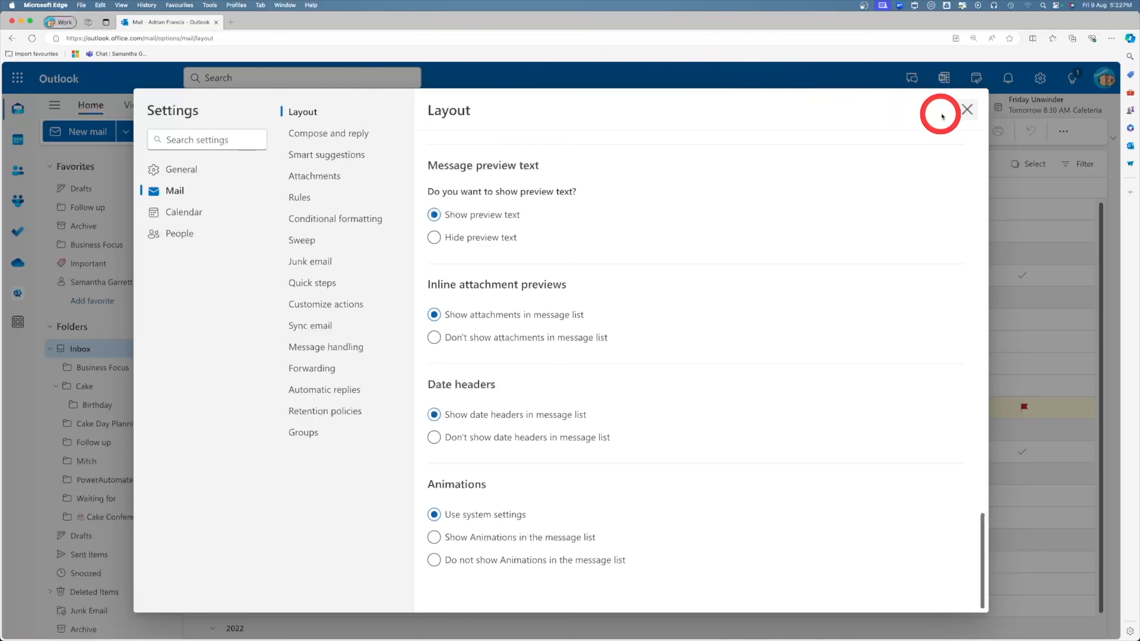
pyautogui.click(967, 108)
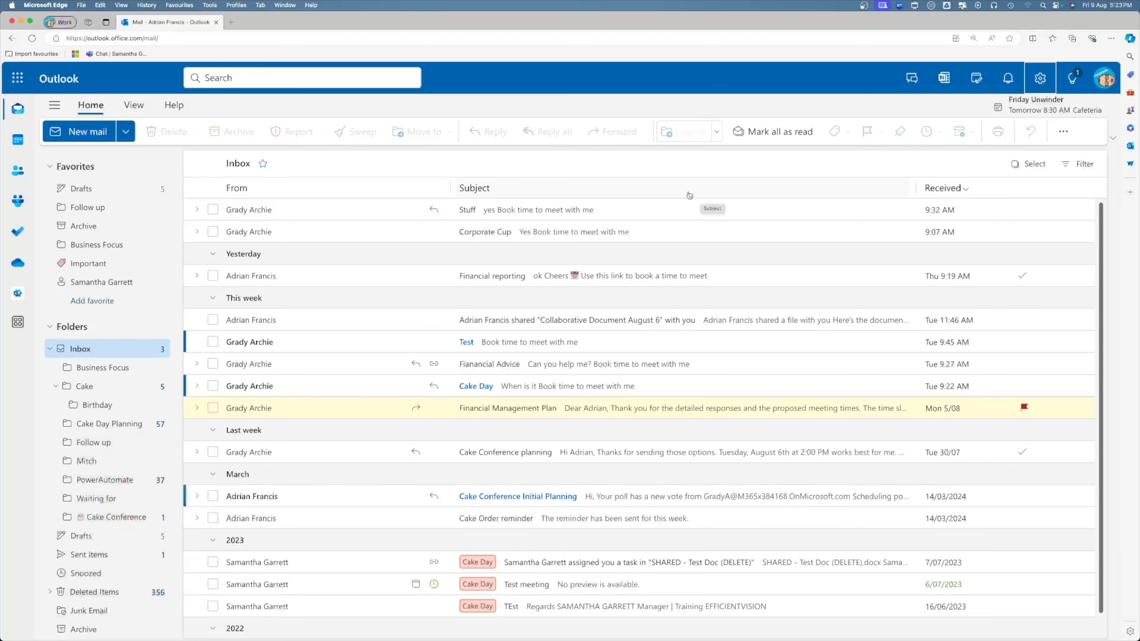
# Select the "Stuff" conversation in the inbox and open the settings for managing categories.
pyautogui.click(311, 211)
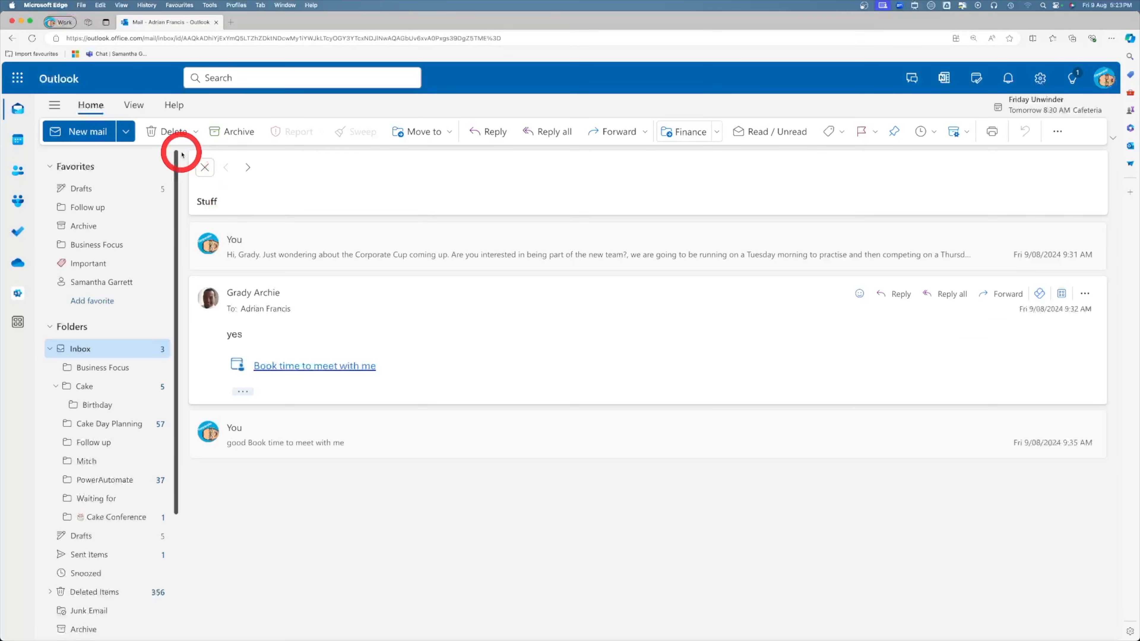
pyautogui.click(204, 168)
pyautogui.click(213, 210)
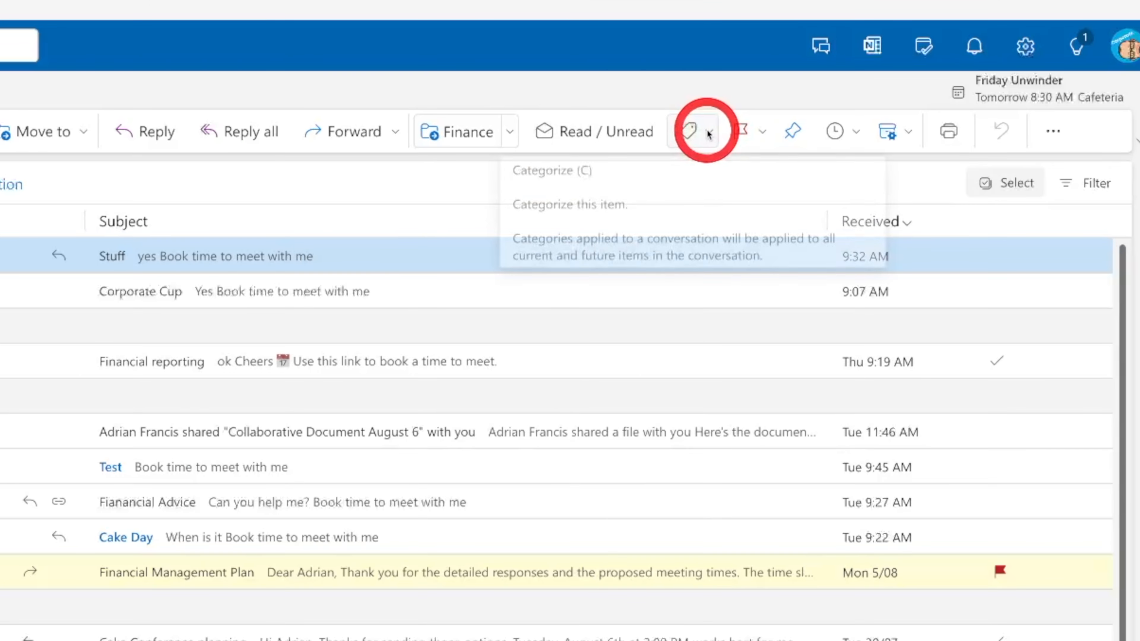
pyautogui.click(841, 133)
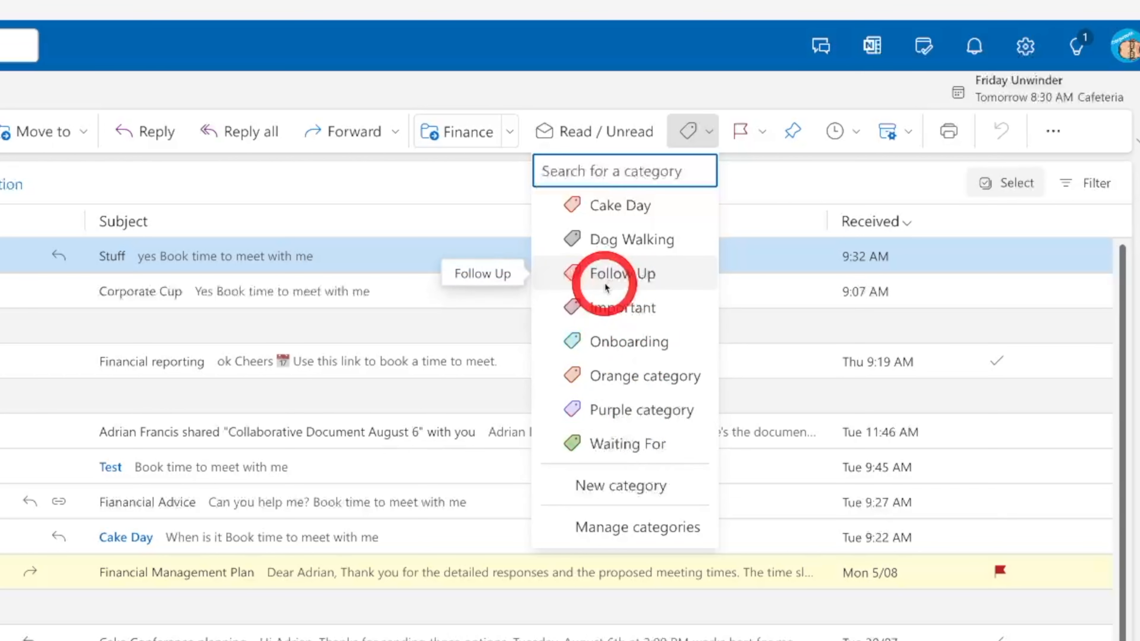
pyautogui.click(634, 529)
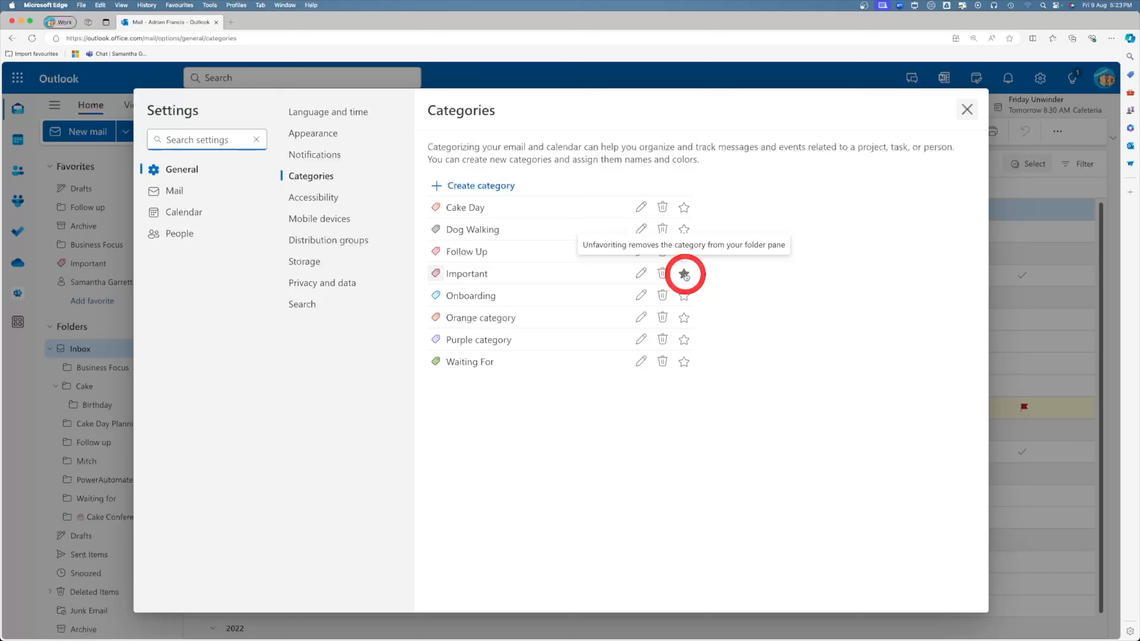
# Remove the Important category from the favorites, mark Follow Up as a favorite instead, and close the settings.
pyautogui.click(684, 274)
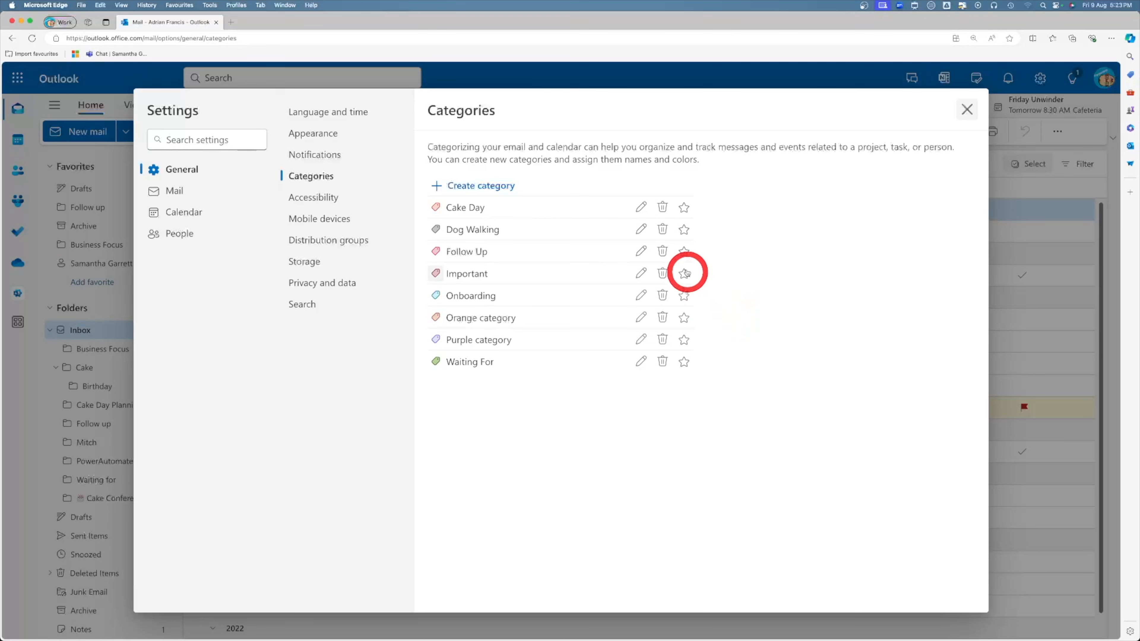
pyautogui.click(684, 251)
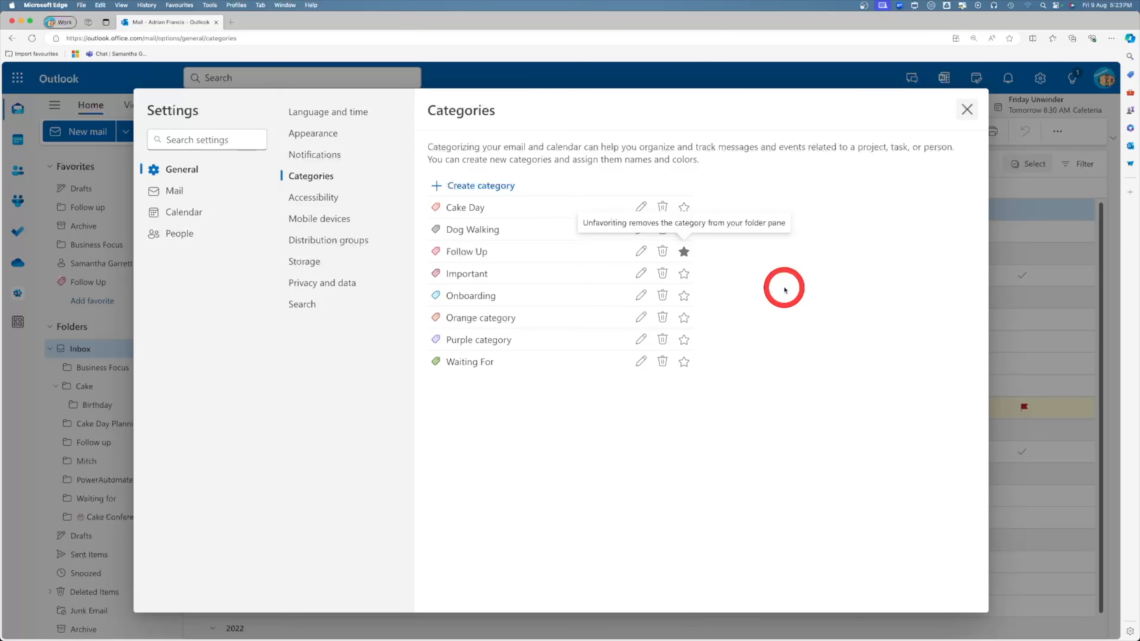
pyautogui.click(967, 109)
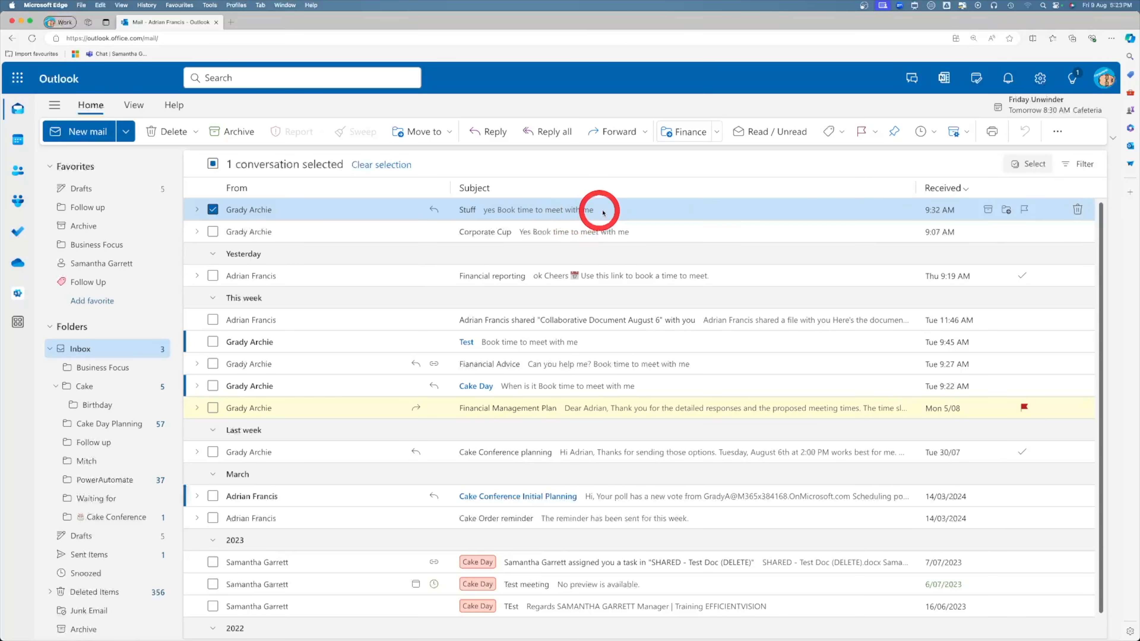
# Look over the actions available for the "Stuff" conversation, including Categorize, without applying any.
pyautogui.rightClick(702, 211)
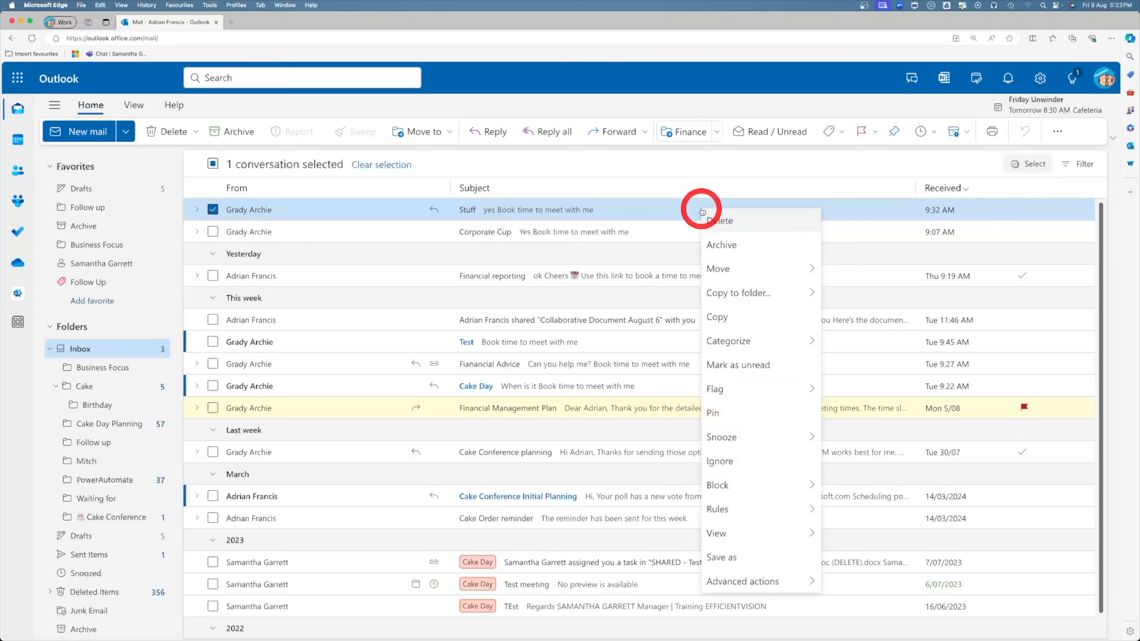
pyautogui.moveTo(738, 334)
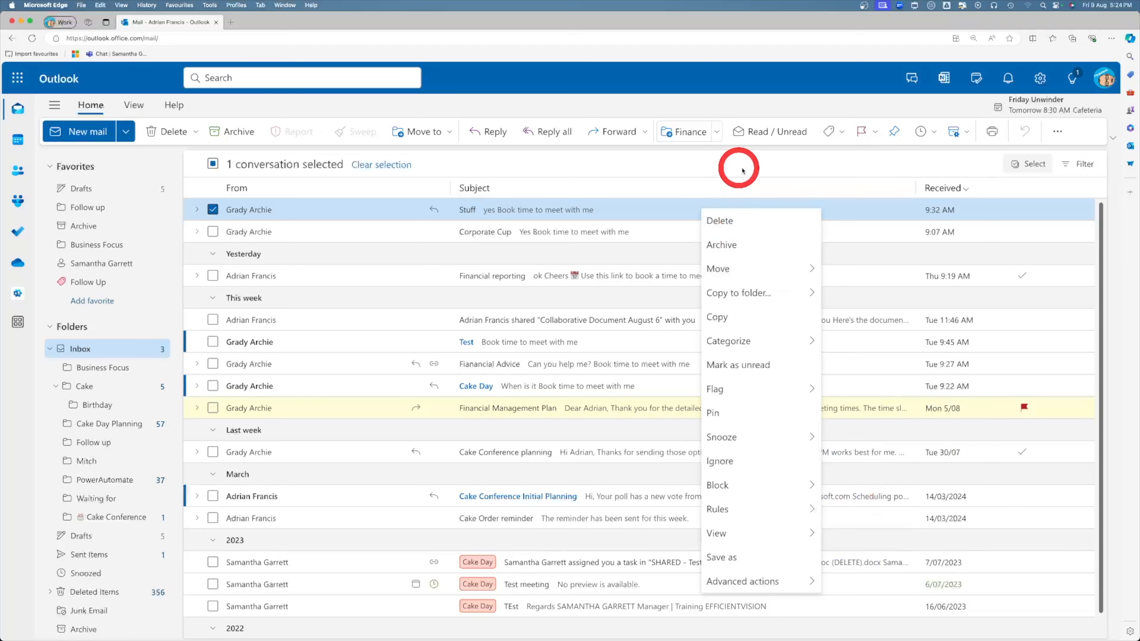
pyautogui.click(730, 159)
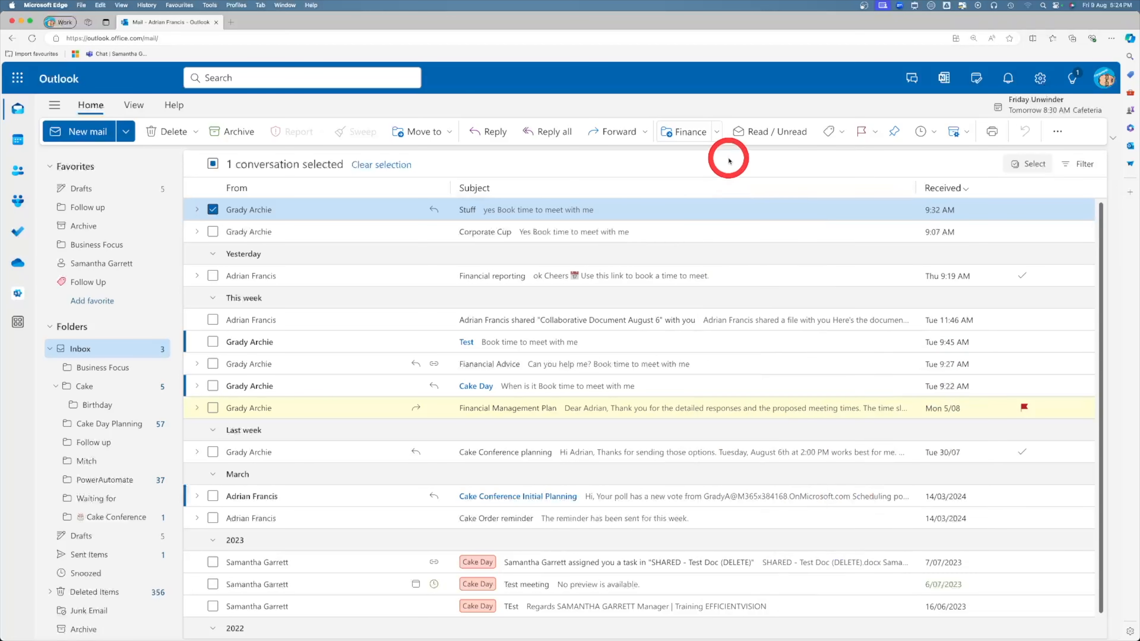
# Start a new quick step in the quick steps settings and name it "Follow Up".
pyautogui.click(716, 131)
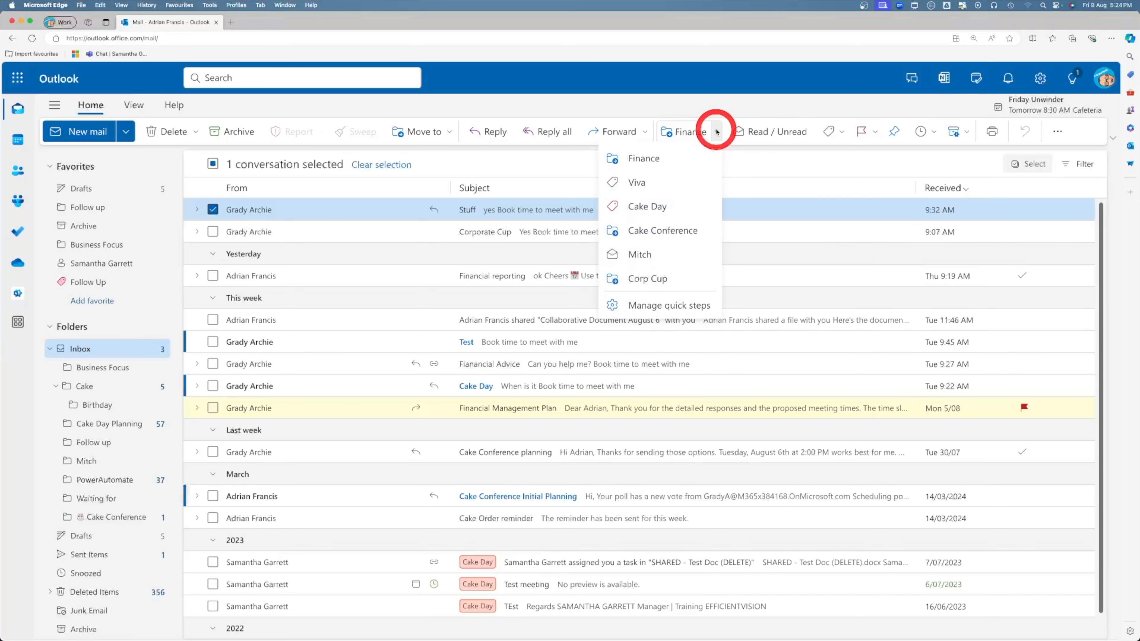
pyautogui.click(645, 306)
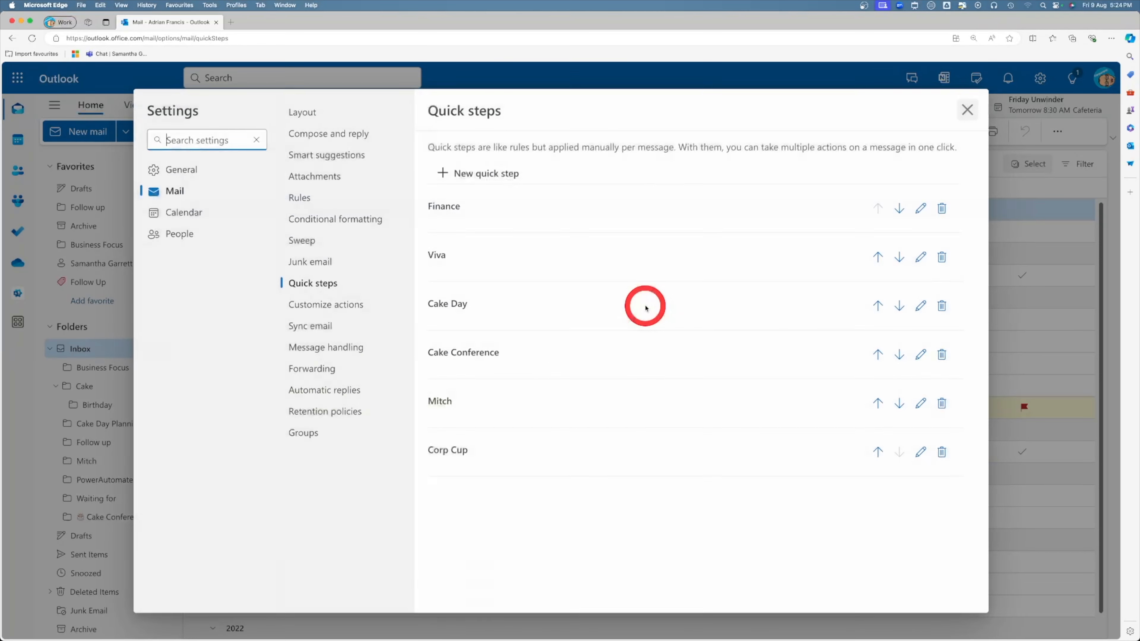
pyautogui.click(491, 172)
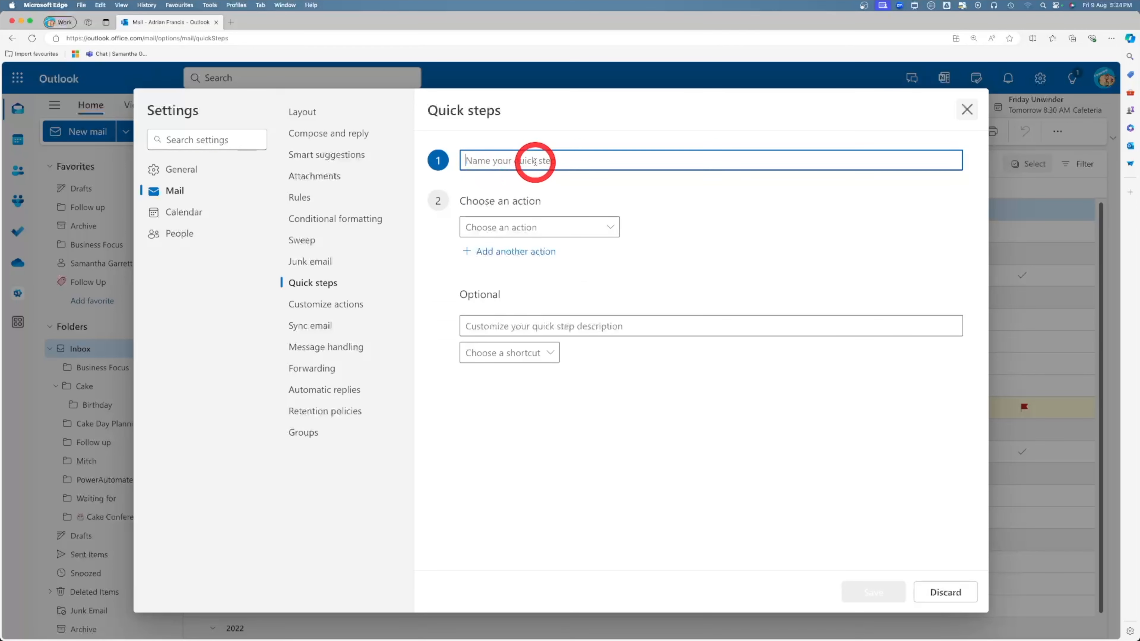
pyautogui.write('Follow Up')
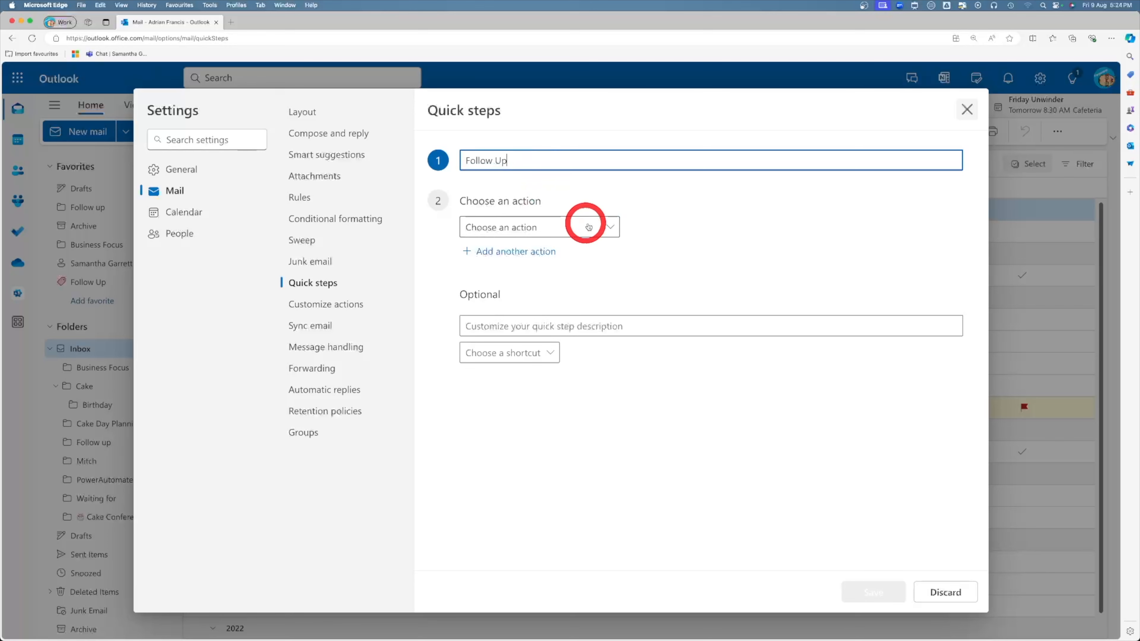
# Set the quick step's first action to categorize the message with the Follow Up category.
pyautogui.click(608, 228)
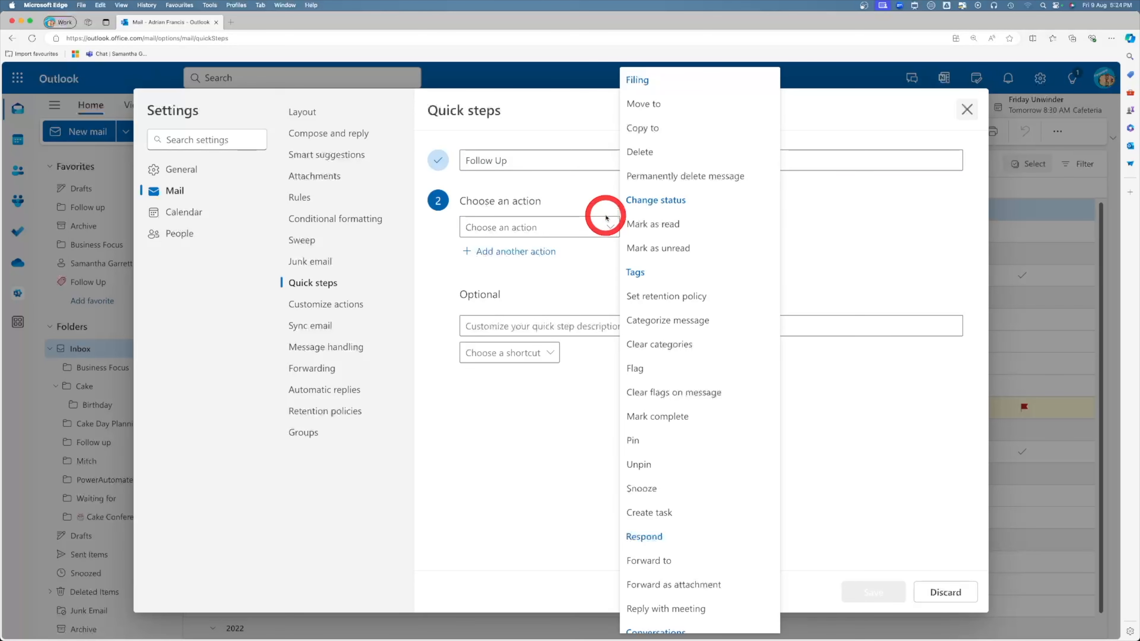
pyautogui.click(668, 319)
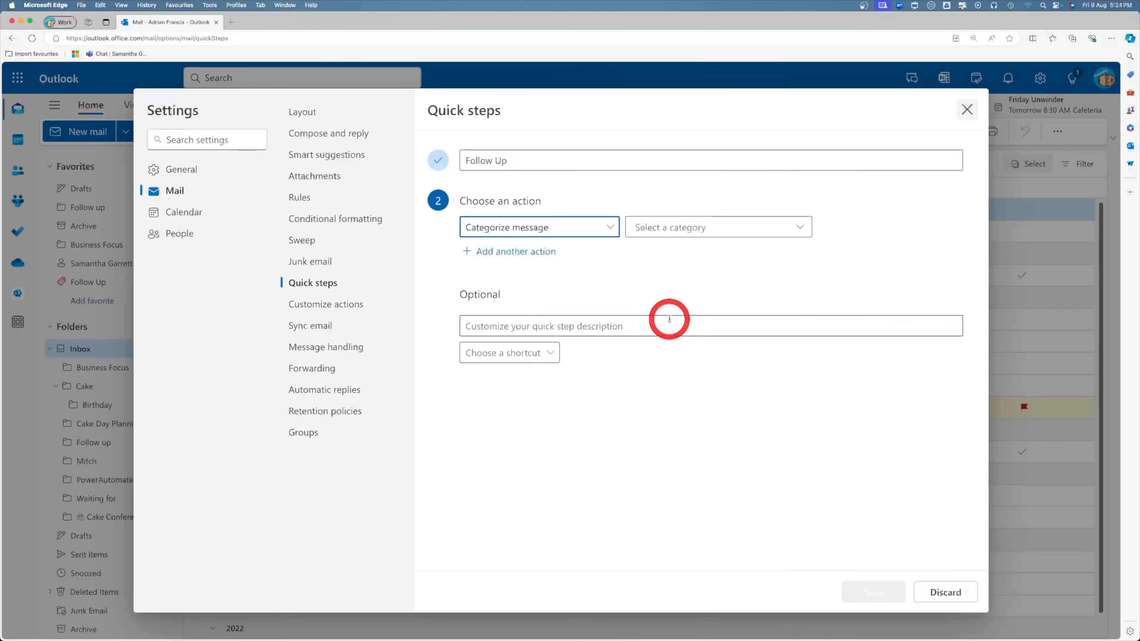
pyautogui.click(729, 227)
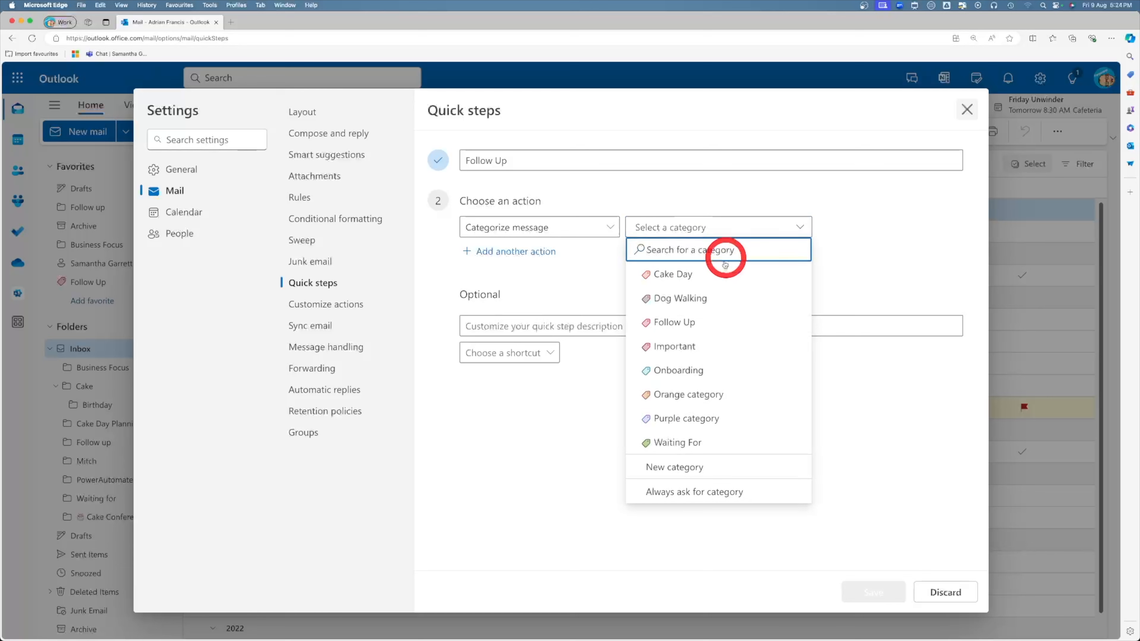
pyautogui.click(681, 322)
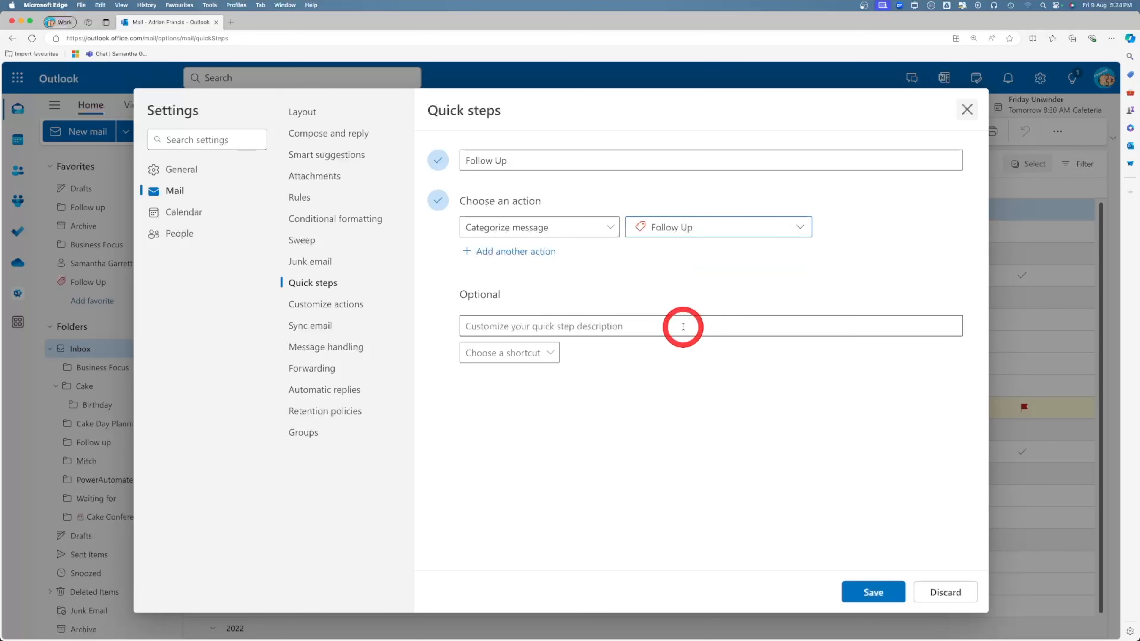
# Add a second action that moves the message to the Follow up folder, then save the quick step and close the settings.
pyautogui.click(530, 251)
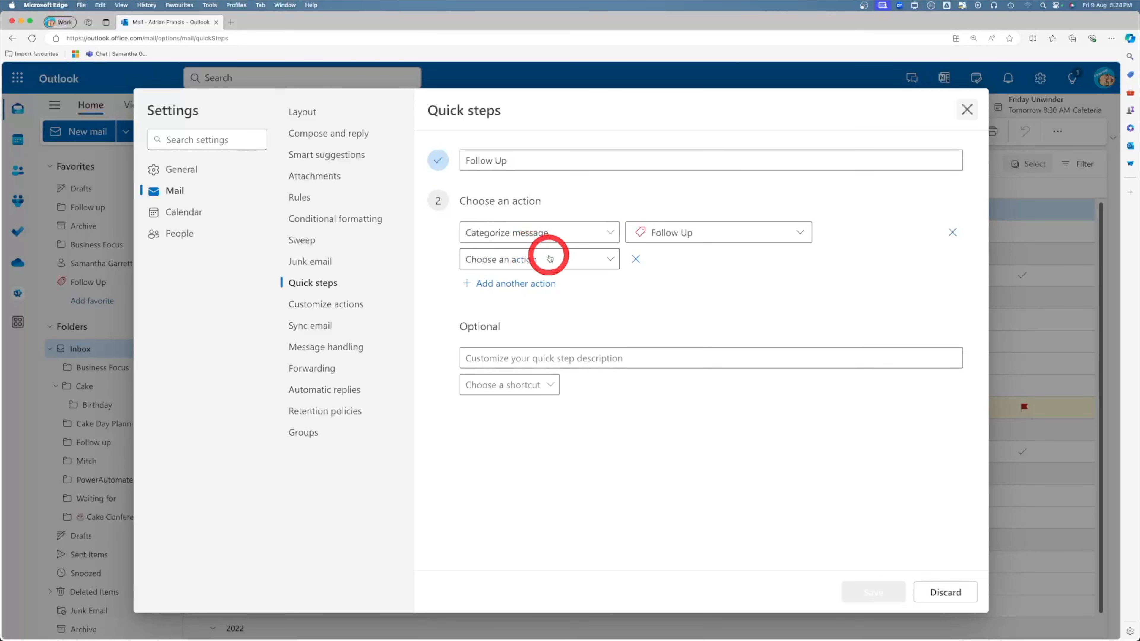
pyautogui.click(609, 261)
pyautogui.click(643, 103)
pyautogui.click(800, 261)
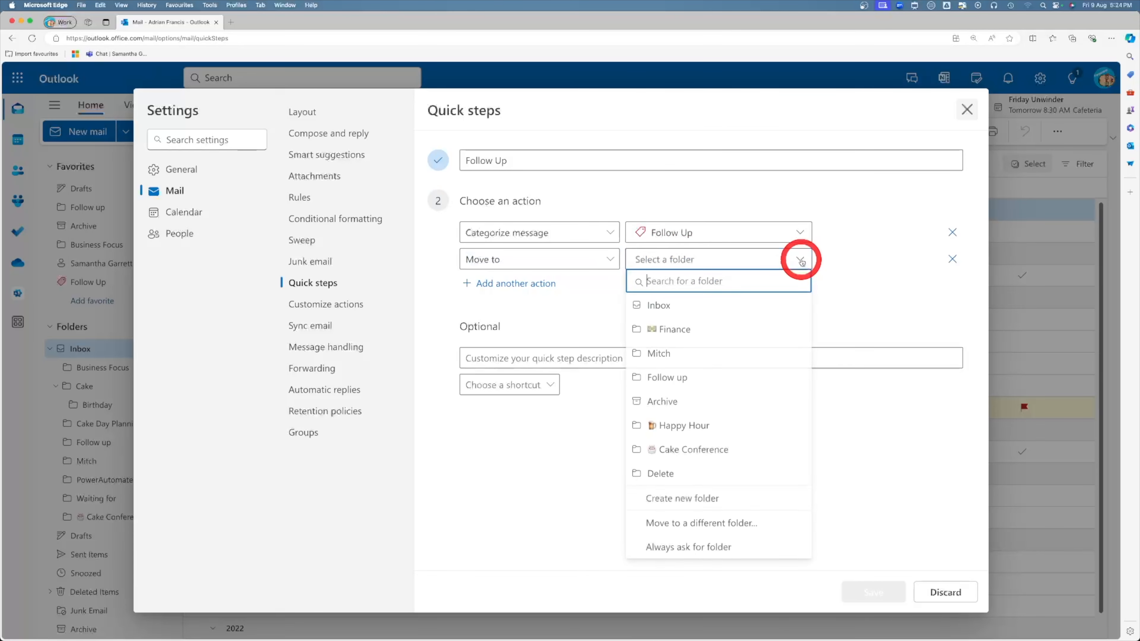
pyautogui.click(715, 379)
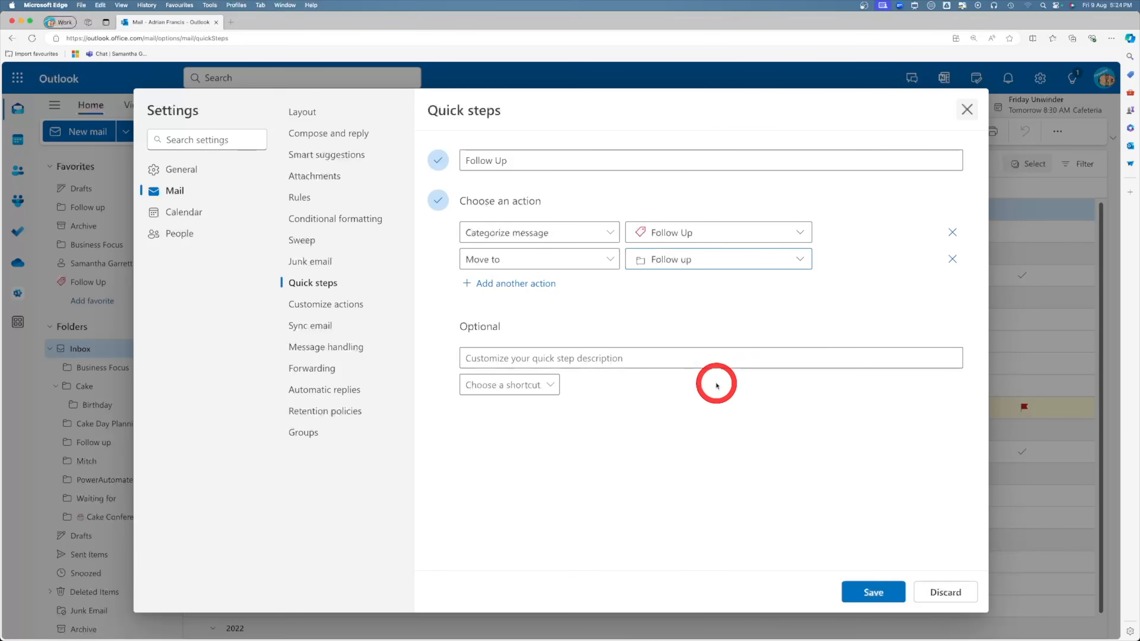
pyautogui.click(860, 593)
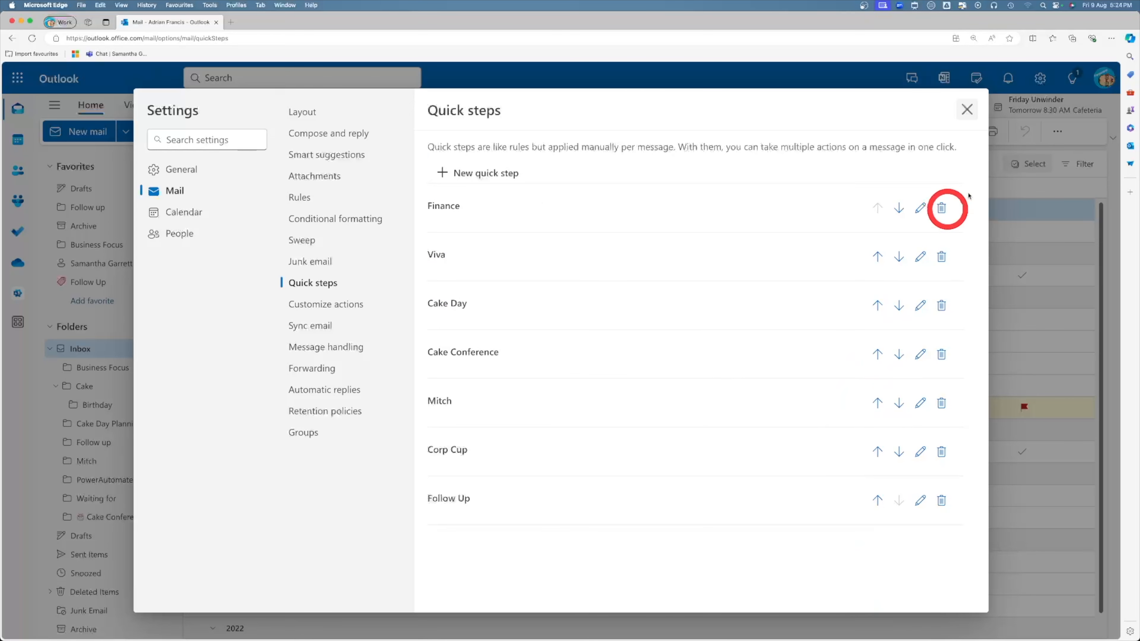
pyautogui.click(965, 108)
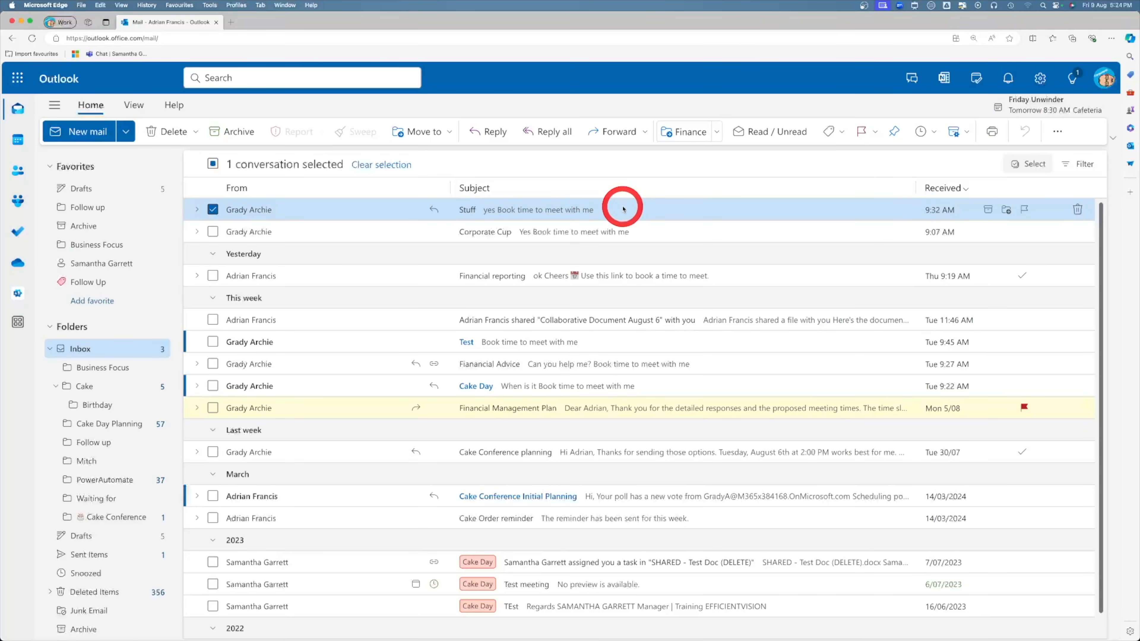
# Run the Follow Up quick step on the selected "Stuff" conversation and look over the folder list.
pyautogui.click(716, 131)
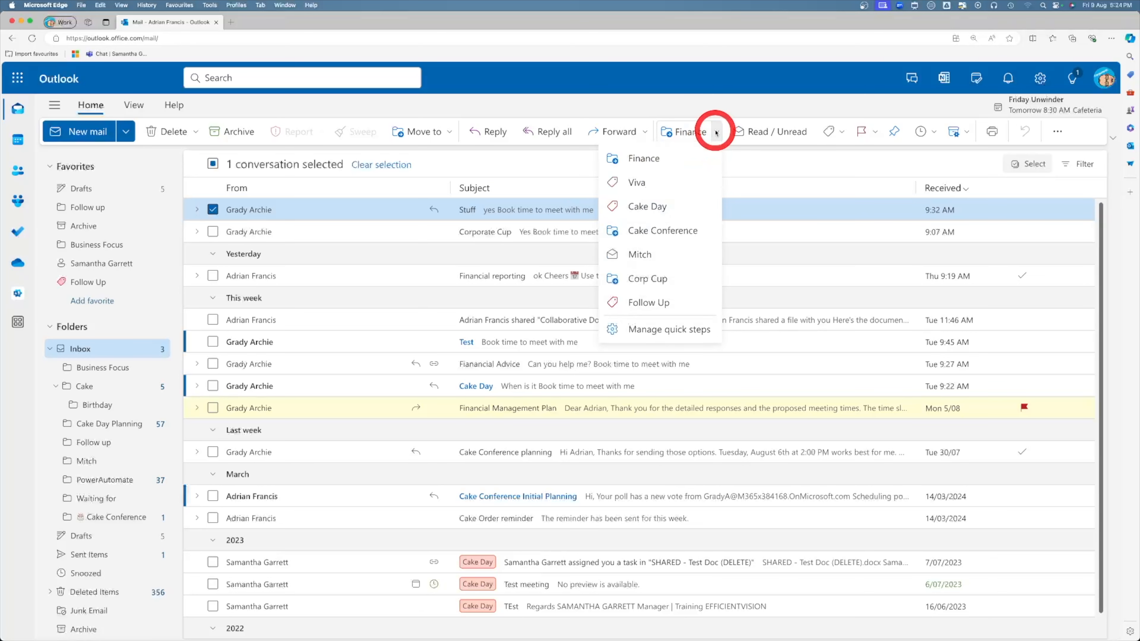
pyautogui.click(654, 302)
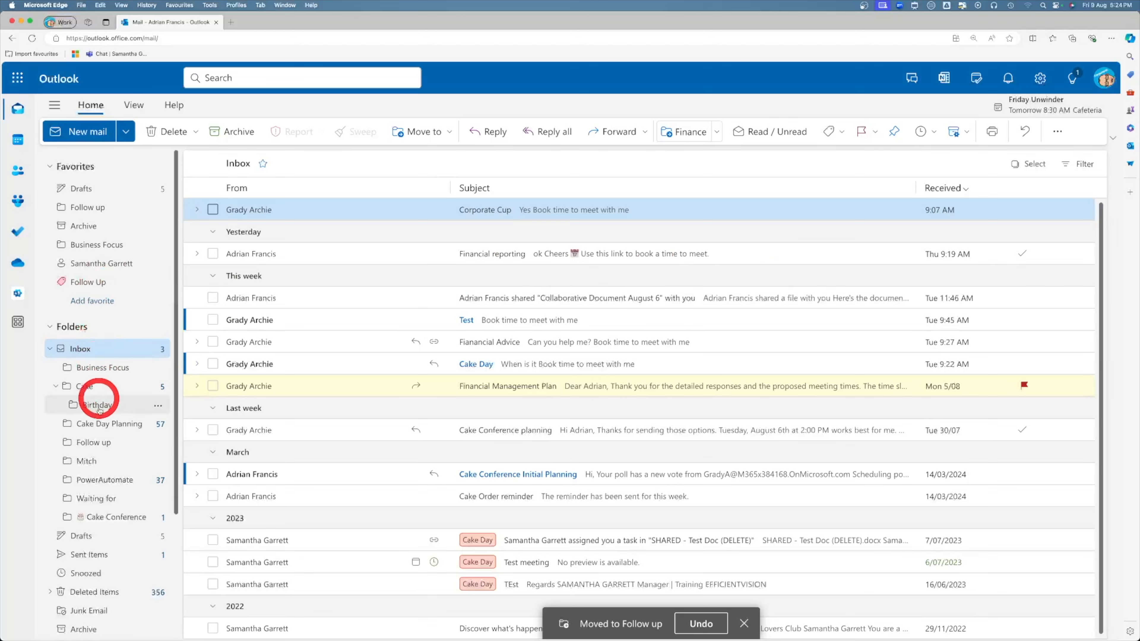
pyautogui.scroll(-5, 99, 410)
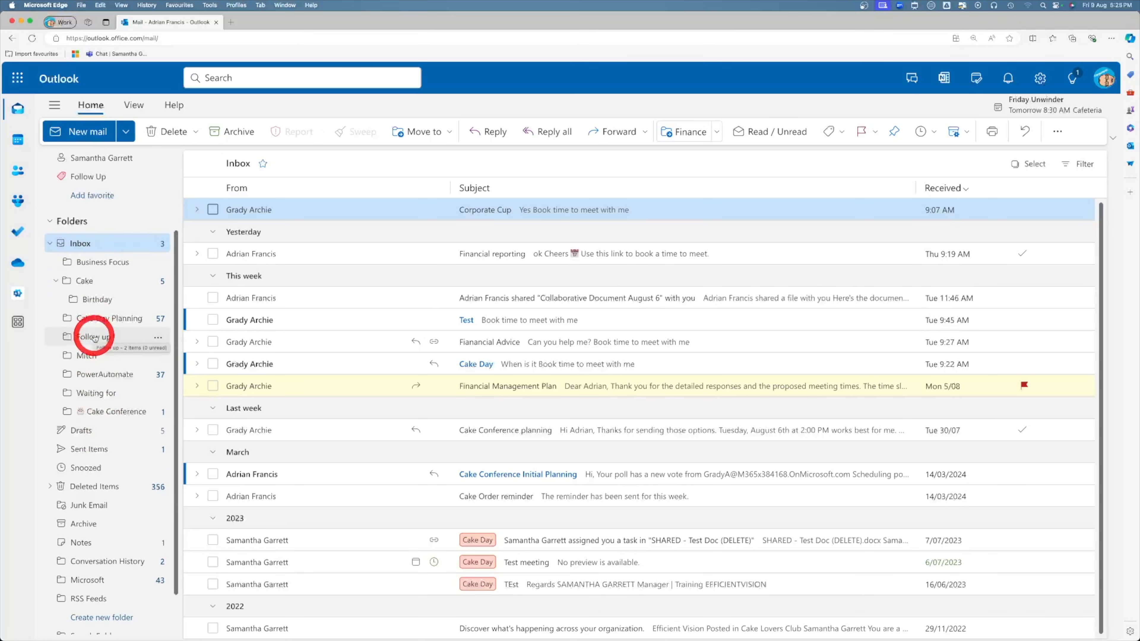
pyautogui.scroll(5, 93, 336)
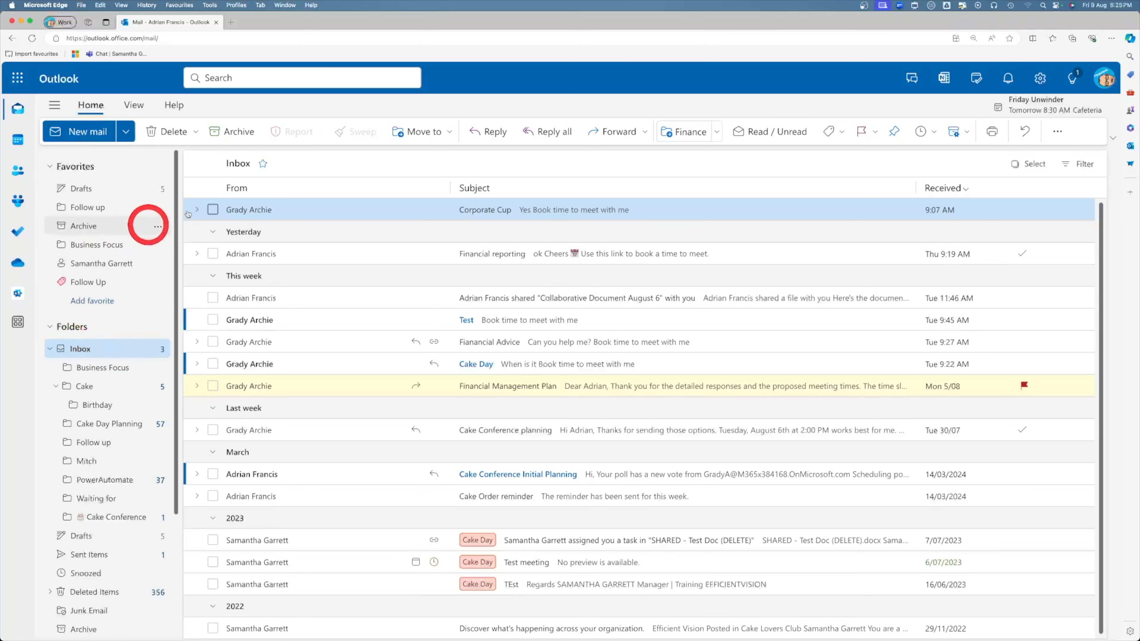
# Move the "Corporate Cup" and "Financial reporting" conversations from the inbox to the Finance folder.
pyautogui.click(212, 212)
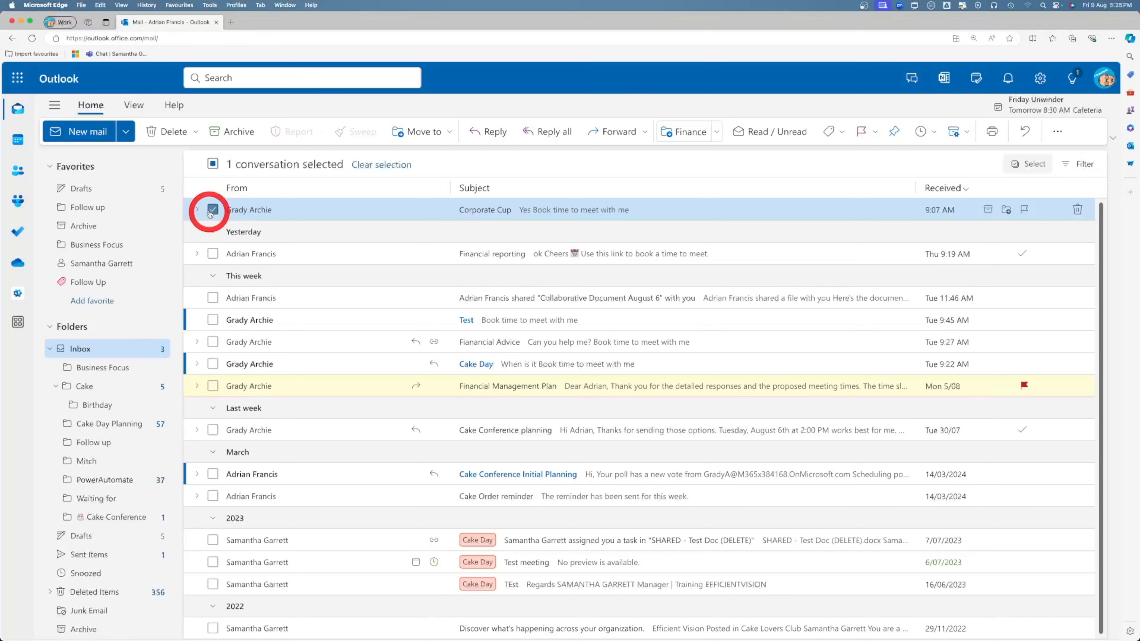
pyautogui.click(988, 211)
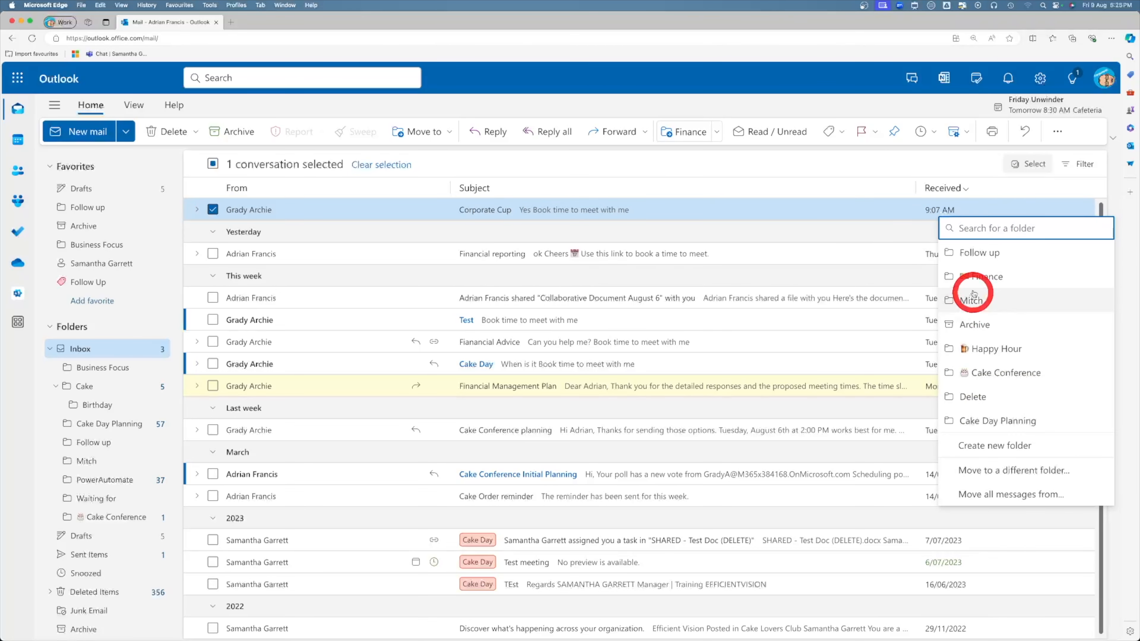
pyautogui.click(970, 277)
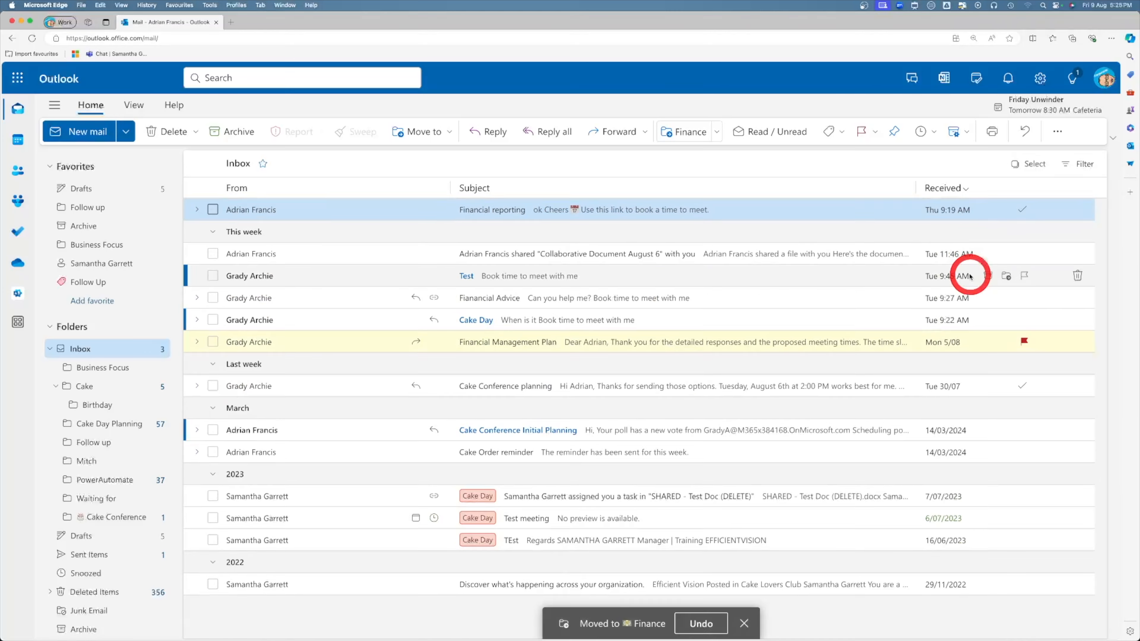
pyautogui.moveTo(980, 209)
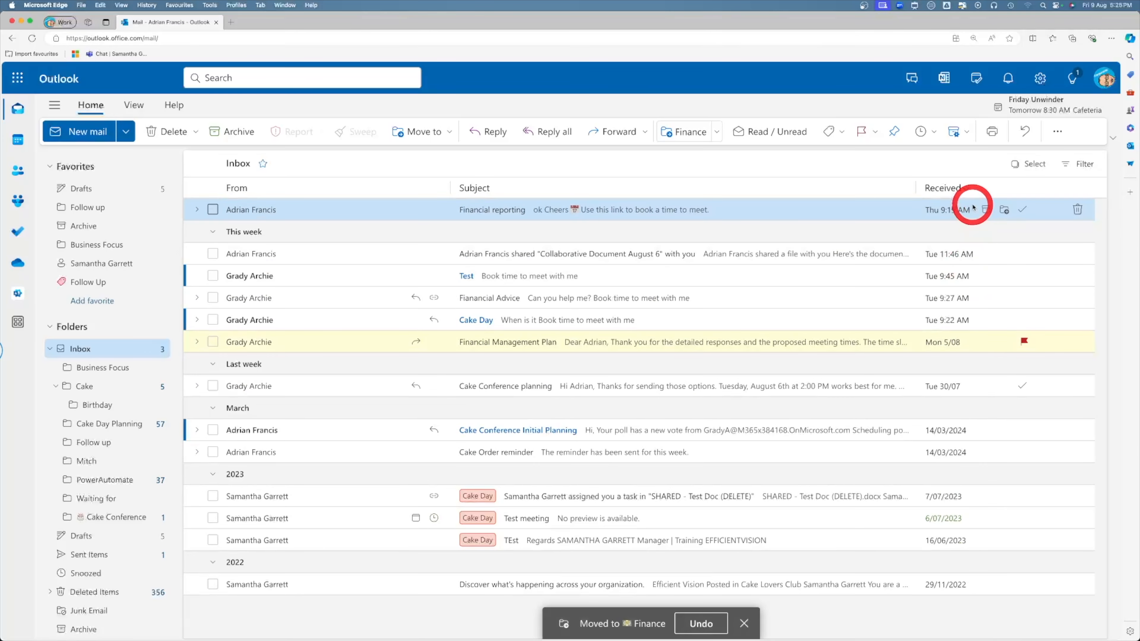
pyautogui.click(1004, 210)
pyautogui.click(960, 248)
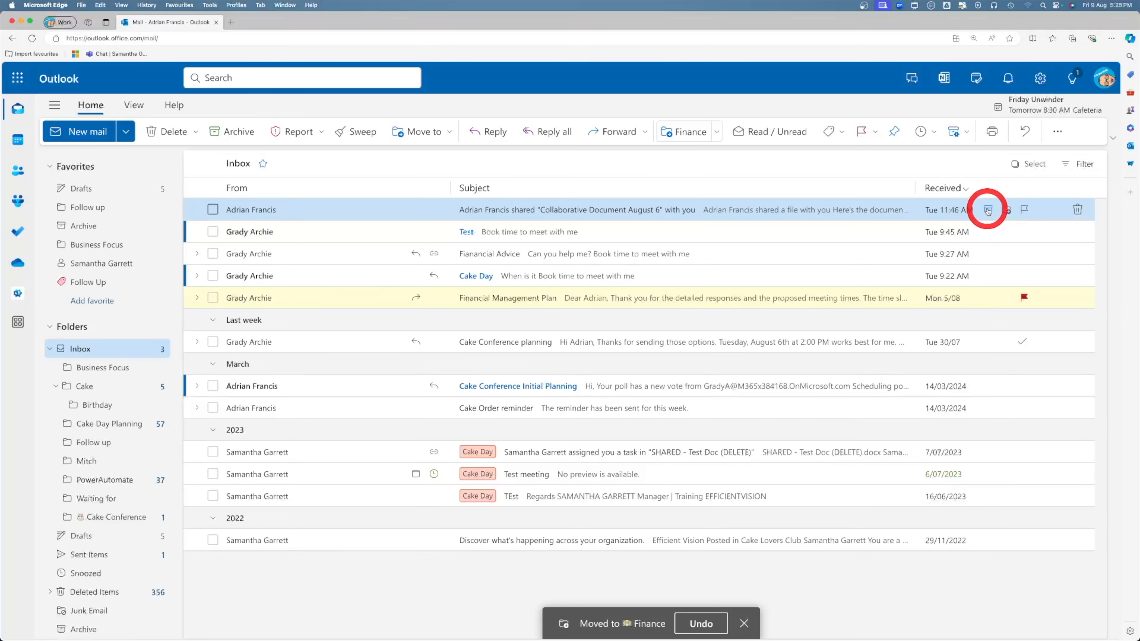
# Archive the message sharing "Collaborative Document August 6" and move the "Test" message to the Finance folder.
pyautogui.click(988, 210)
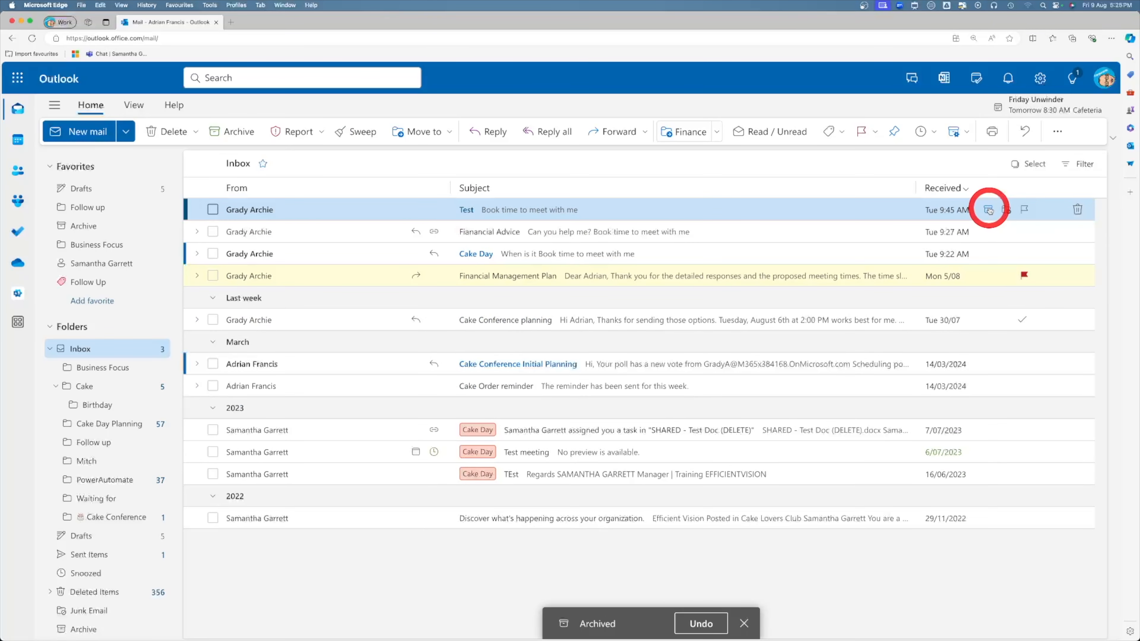
pyautogui.click(1006, 210)
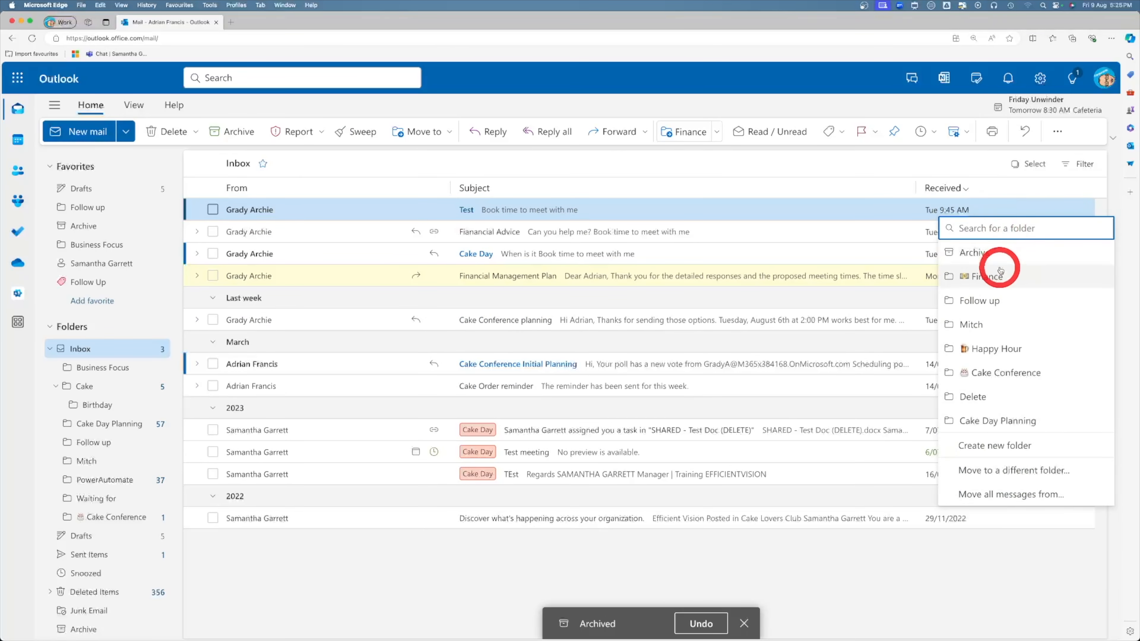
pyautogui.click(994, 275)
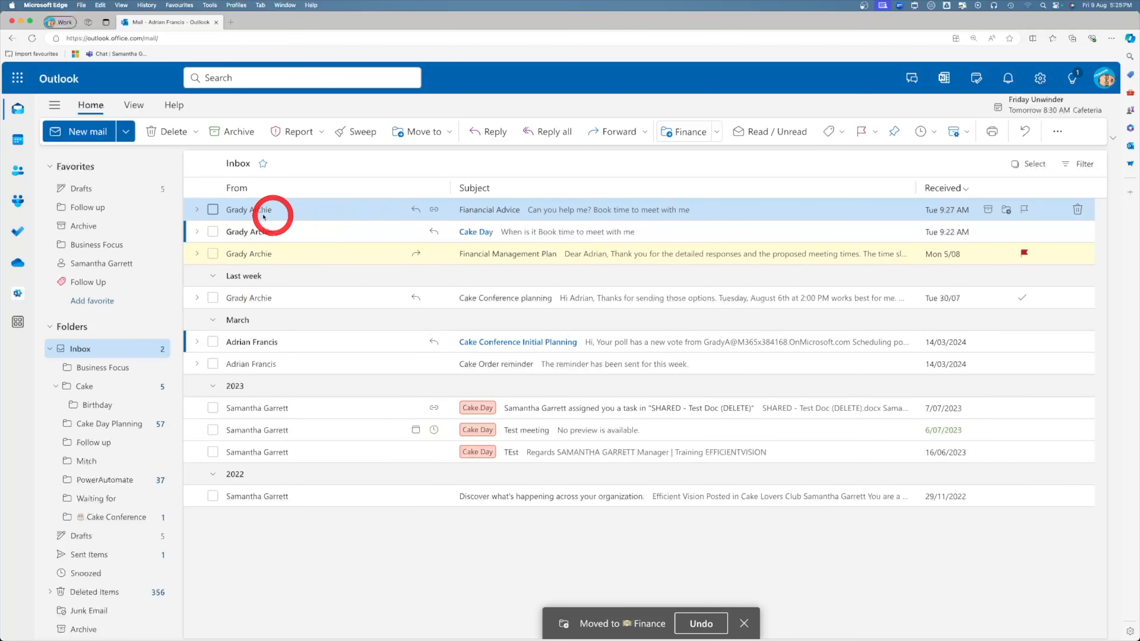
# Run the Follow Up quick step on the "Fianancial Advice" conversation and archive the "Cake Day" conversation.
pyautogui.click(224, 211)
pyautogui.click(716, 132)
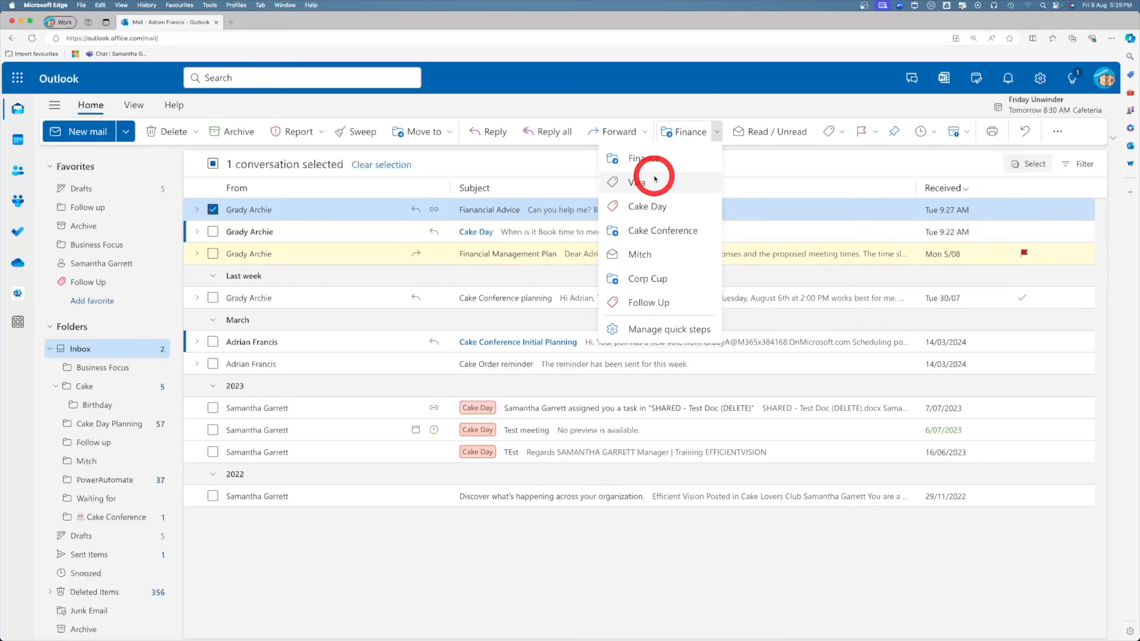
pyautogui.click(653, 300)
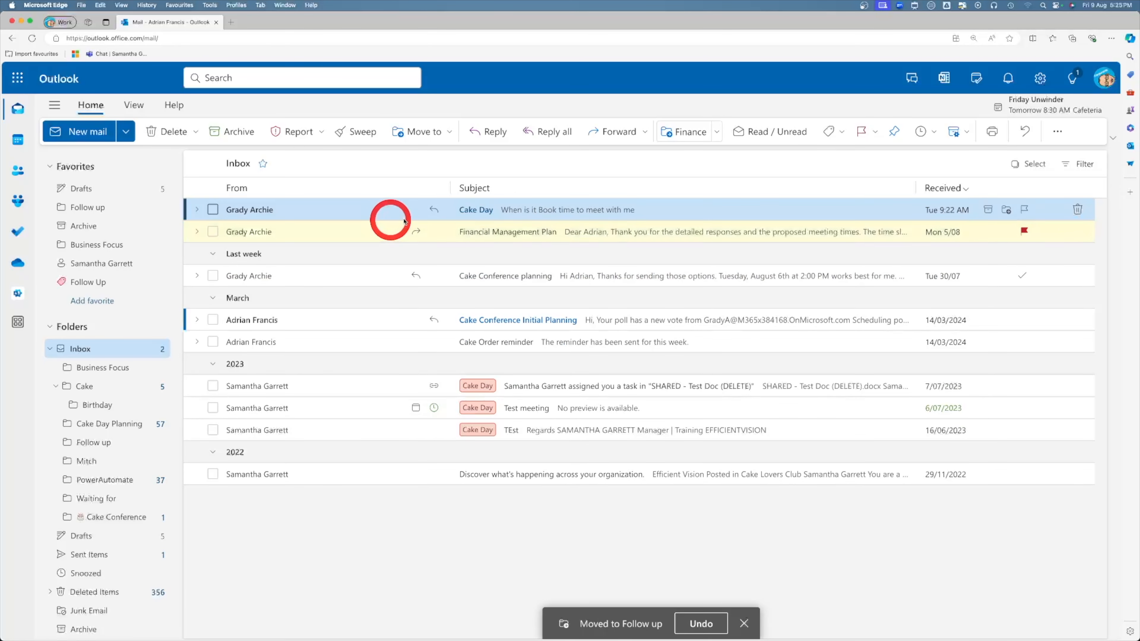
pyautogui.click(988, 210)
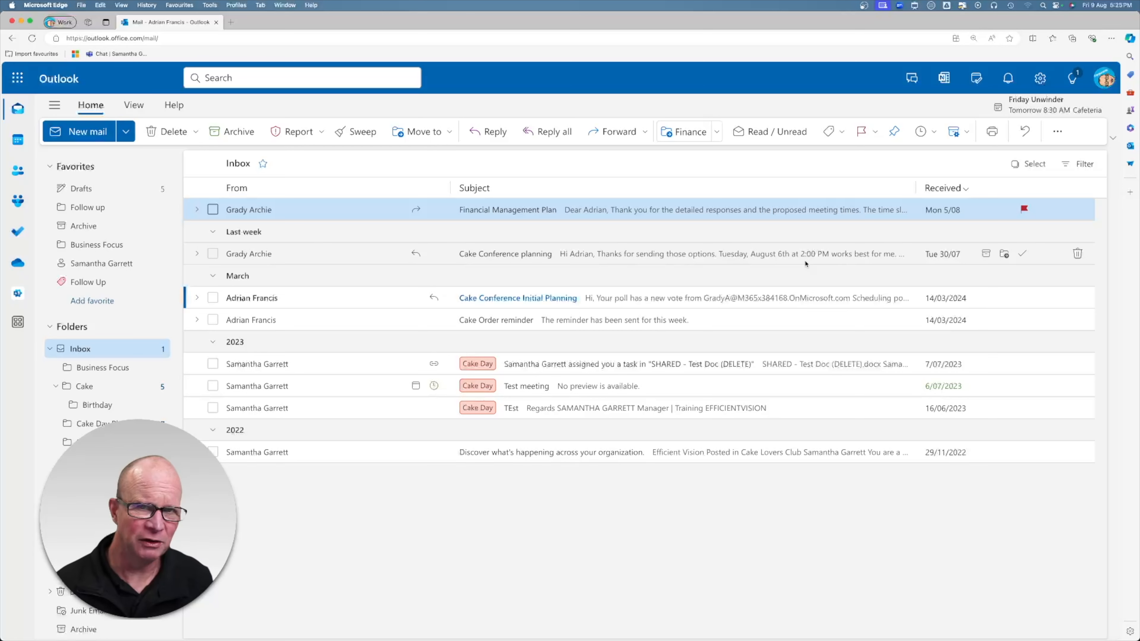
# Open the favorite Follow Up category to view all messages tagged with it across folders.
pyautogui.click(88, 281)
pyautogui.click(374, 611)
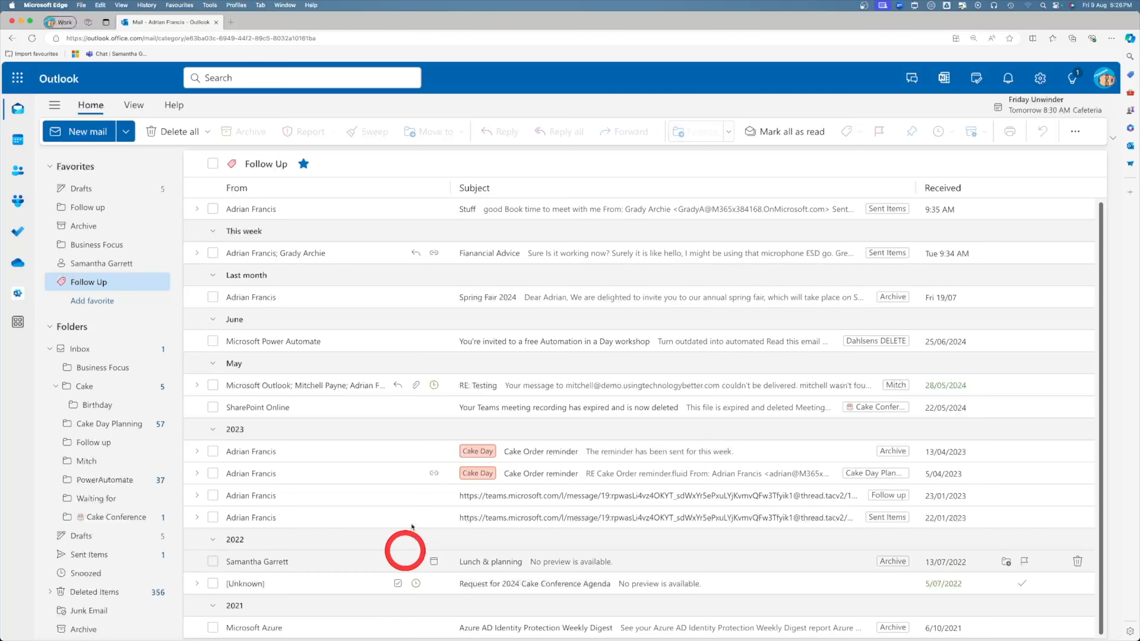